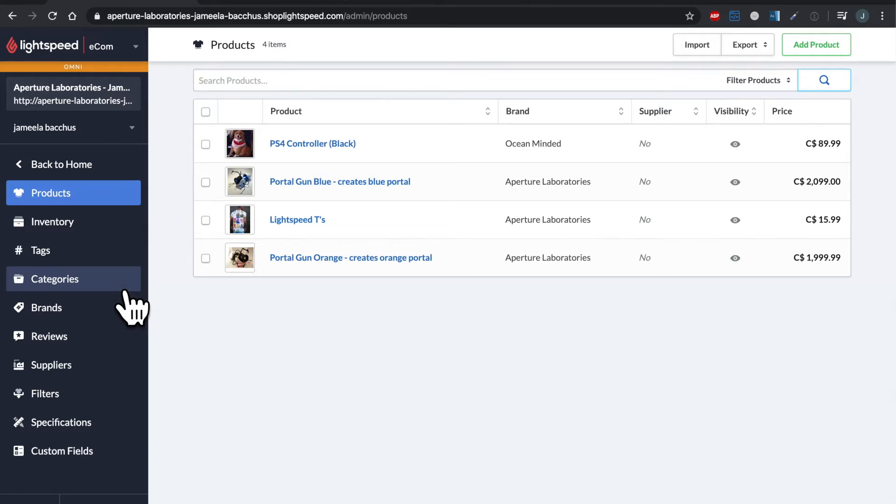
# In the category list, make the Gaming subcategories Remotes, Accessories, Xbox and PC Gaming visible with a bulk change.
pyautogui.click(124, 291)
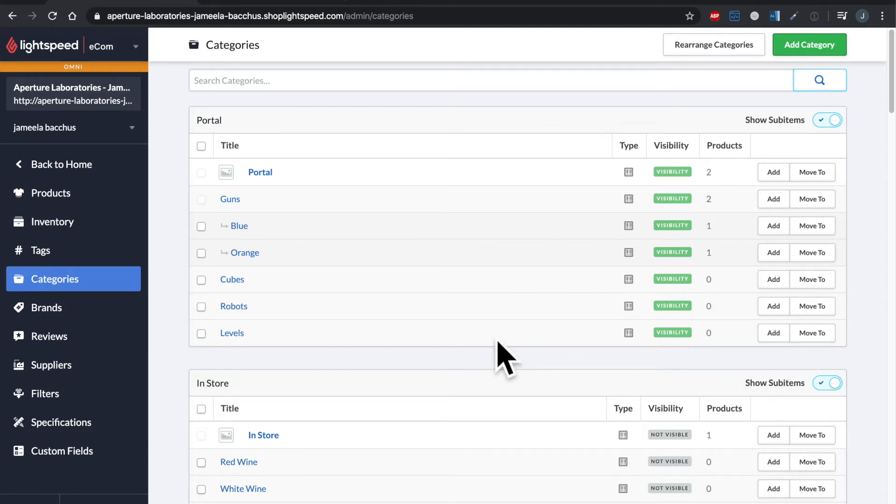
pyautogui.scroll(-15, 503, 359)
pyautogui.scroll(-15, 503, 359)
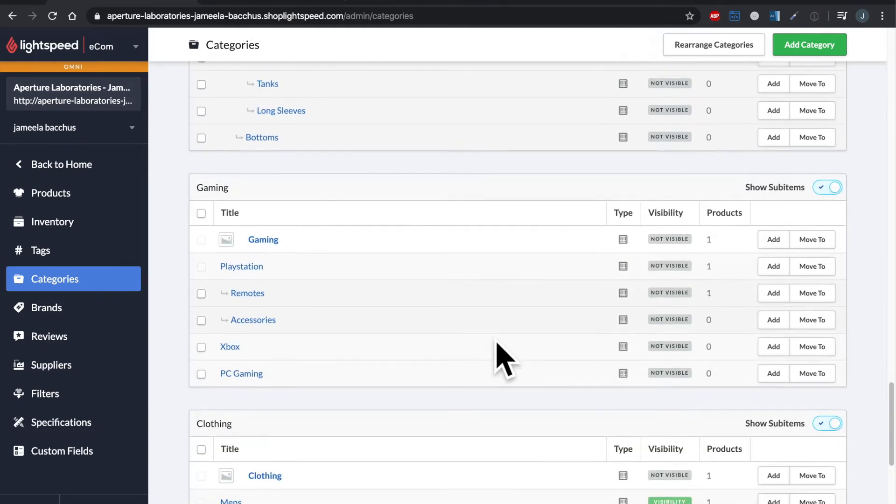
pyautogui.click(201, 211)
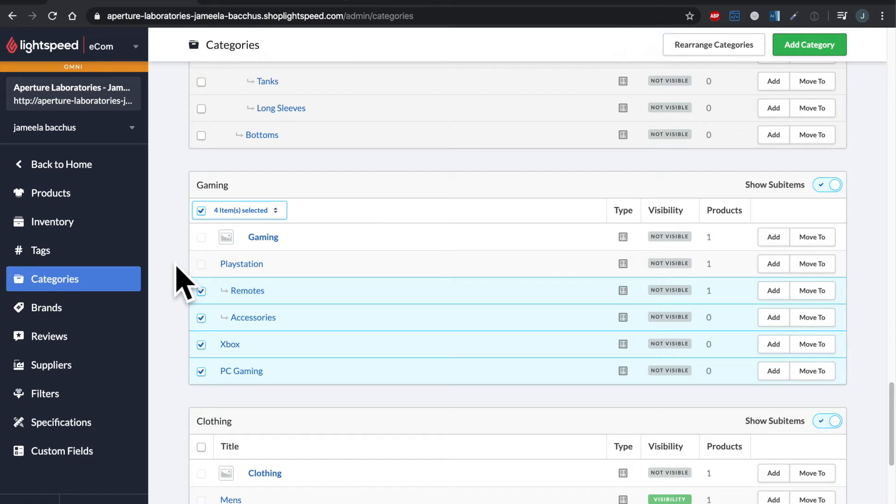
pyautogui.click(278, 212)
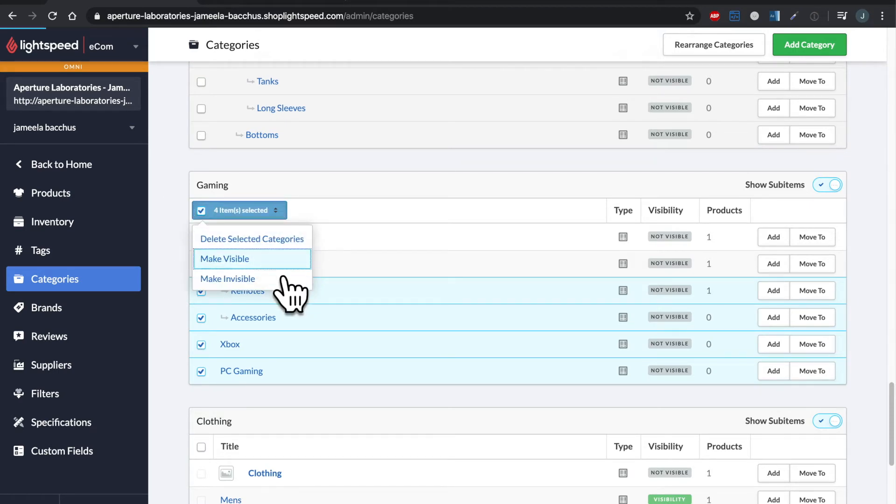
pyautogui.press('Return')
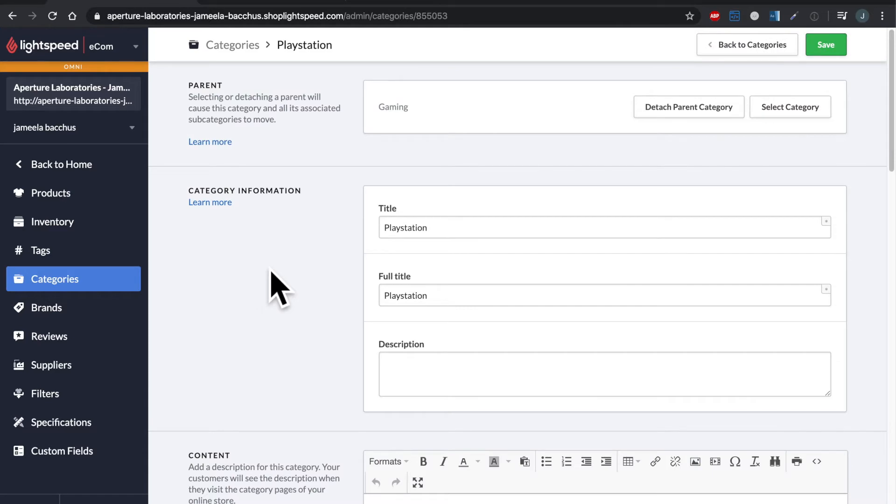
# Include the Playstation category in the catalog and save it.
pyautogui.scroll(-1, 246, 214)
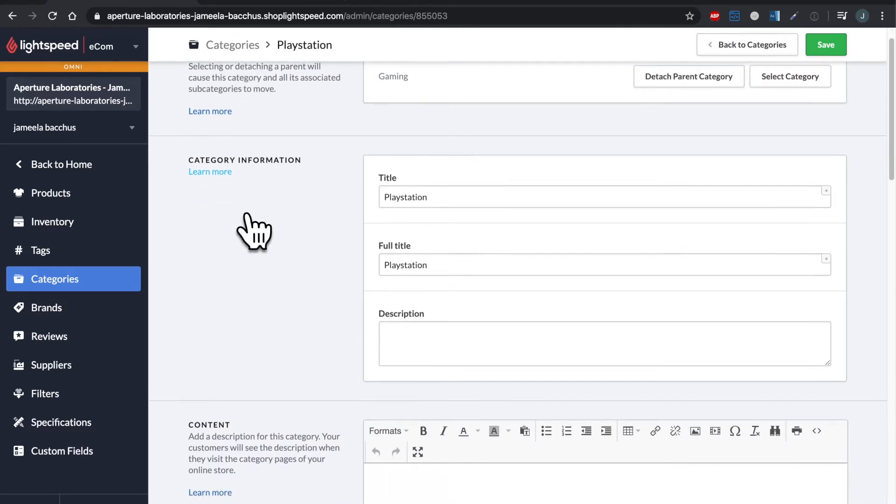
pyautogui.scroll(-9, 252, 231)
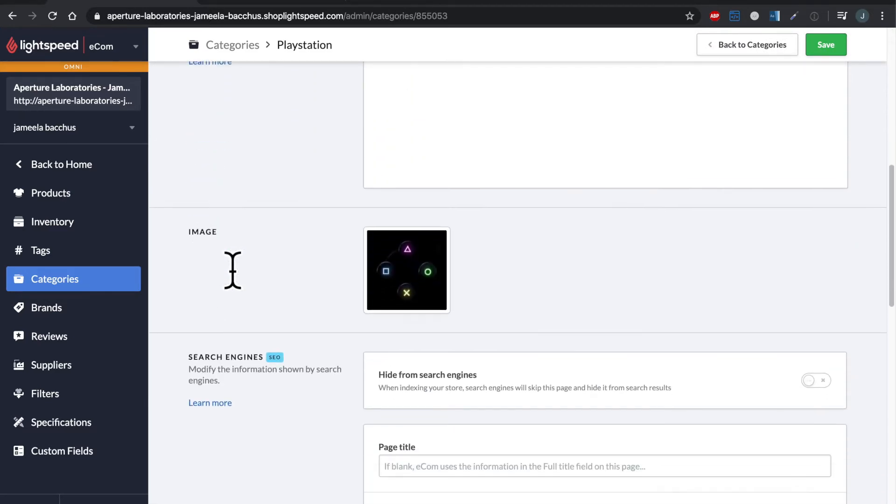
pyautogui.scroll(-12, 233, 271)
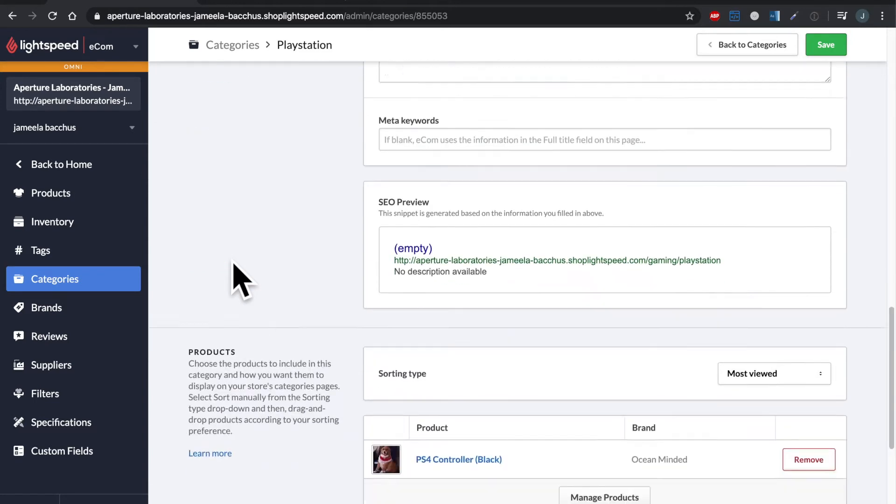
pyautogui.scroll(-5, 235, 276)
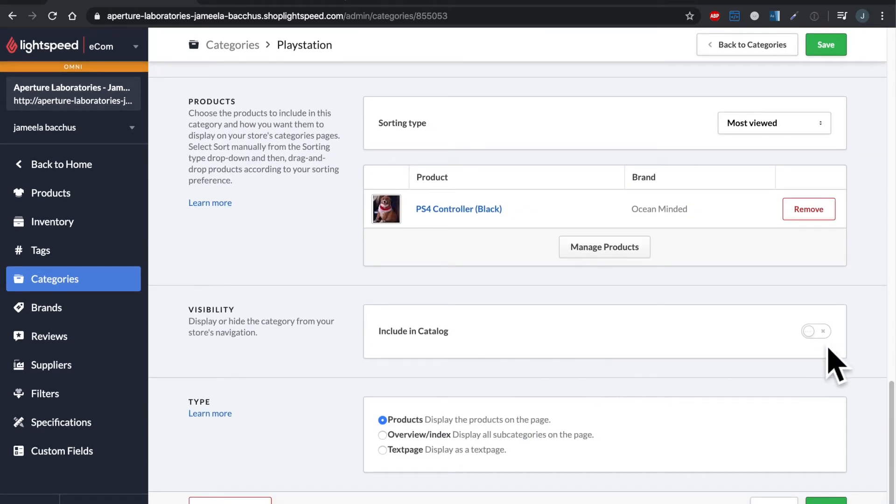
pyautogui.click(823, 331)
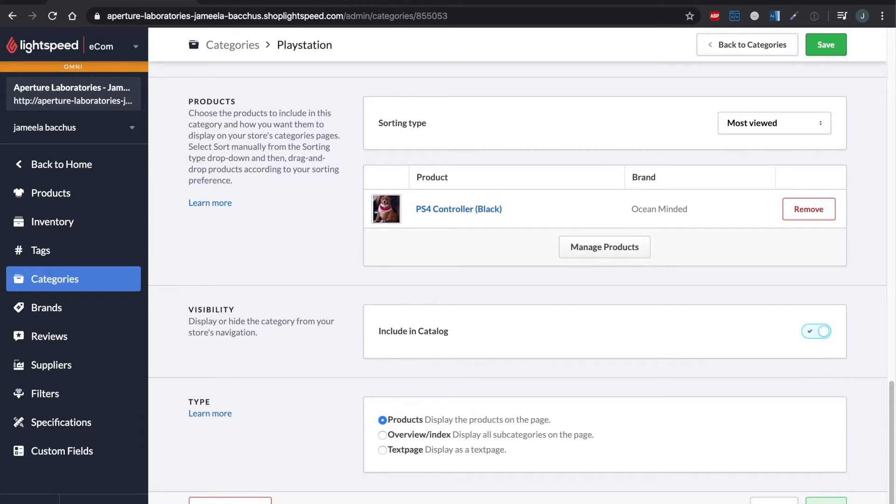
pyautogui.click(826, 500)
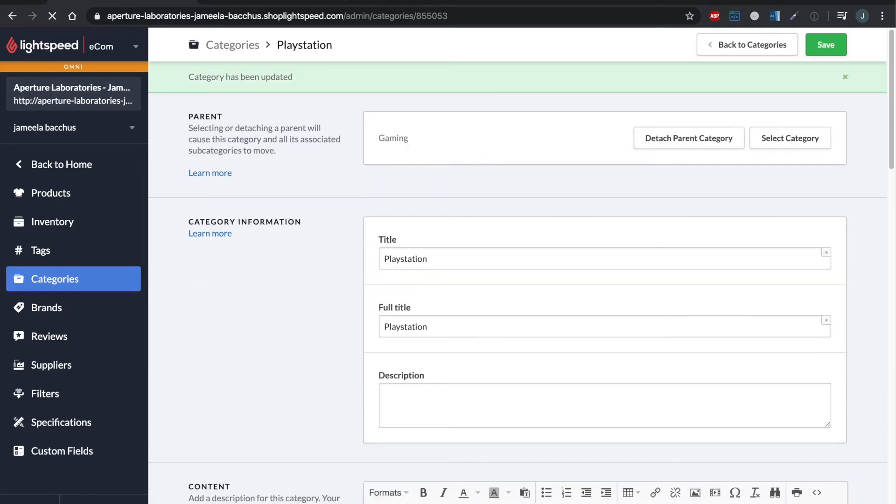
# Return to the category list, open the parent Gaming category, include it in the catalog and save.
pyautogui.click(770, 60)
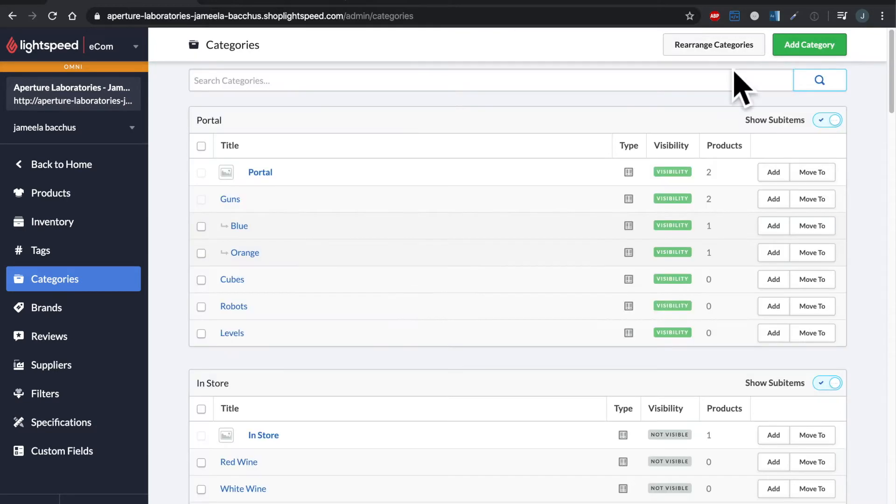
pyautogui.scroll(-10, 592, 156)
pyautogui.scroll(-15, 591, 156)
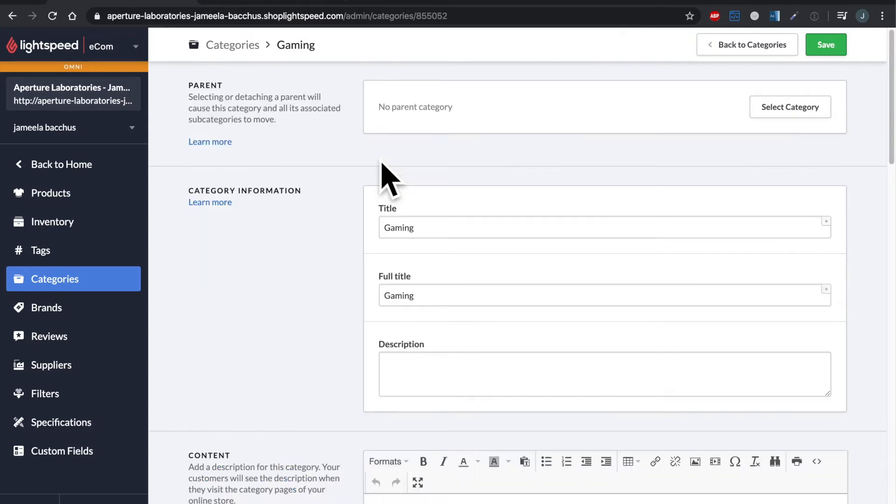
pyautogui.scroll(-5, 383, 170)
pyautogui.scroll(-15, 387, 180)
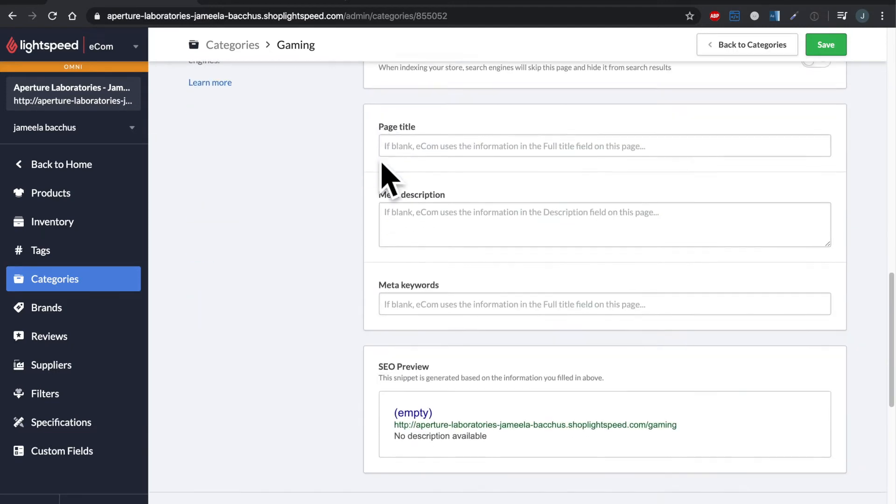
pyautogui.scroll(-1, 384, 171)
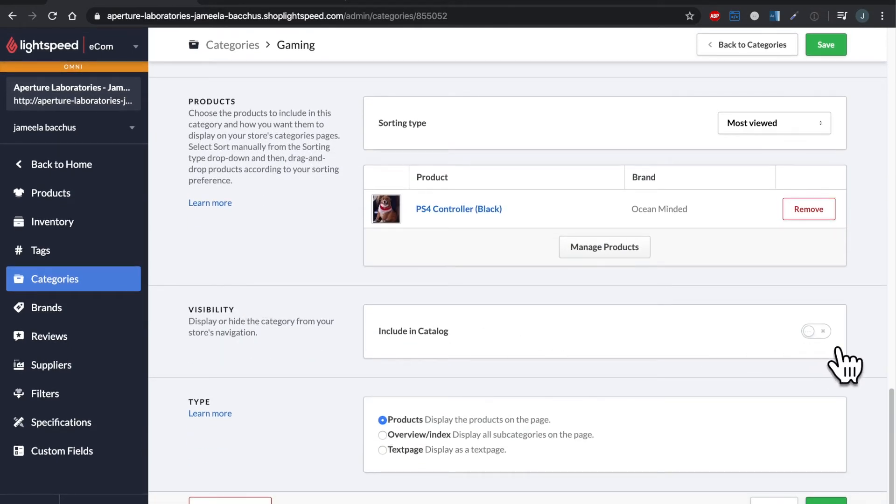
pyautogui.click(825, 501)
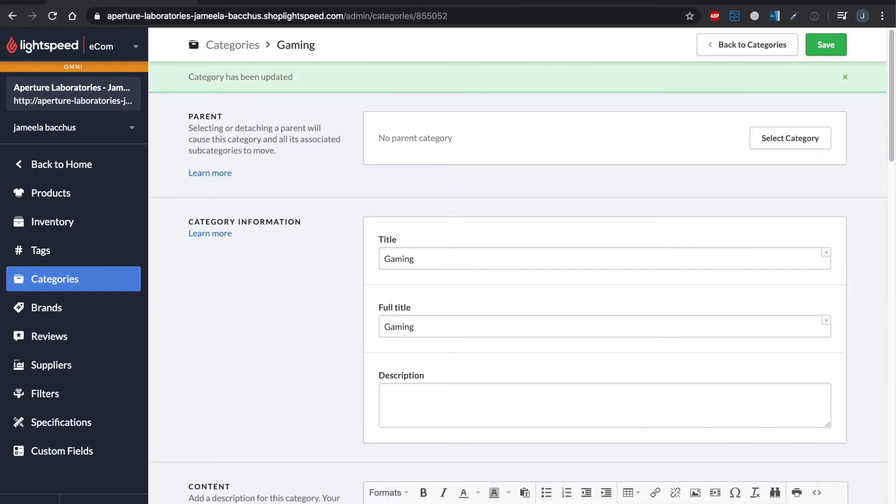
# Switch to the storefront, reload the home page and look at the subcategories under Gaming in the navigation.
pyautogui.click(268, 2)
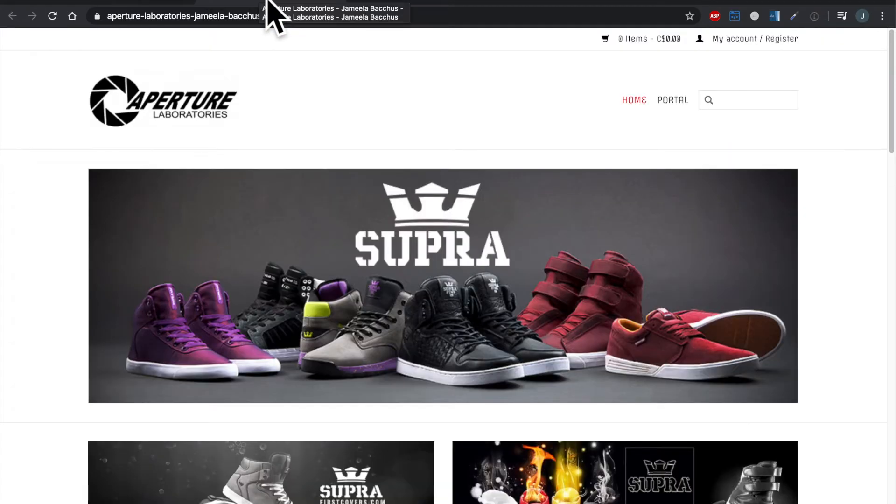
pyautogui.press('super+r')
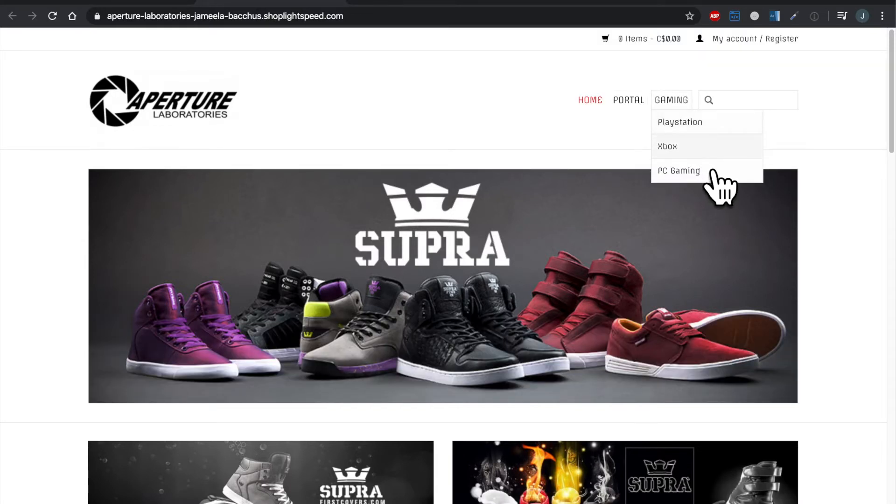
pyautogui.moveTo(756, 131)
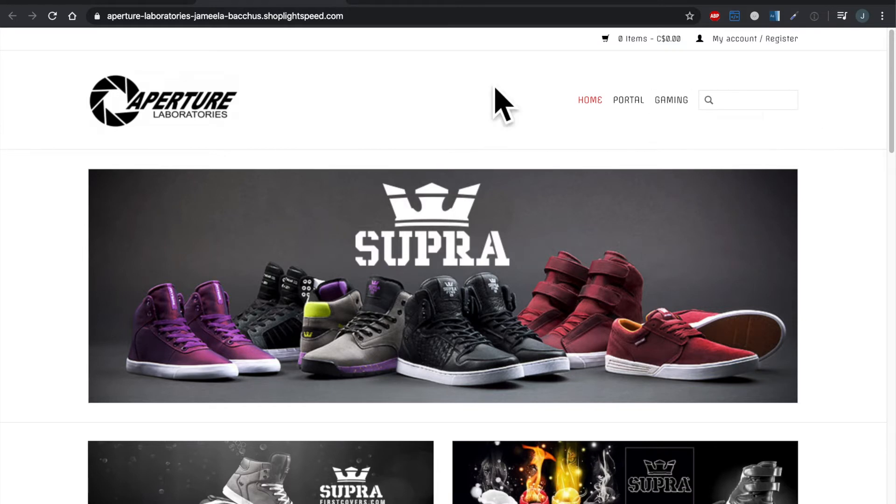
# Back in the store admin, add and save a category with title and full title "About US" and type Textpage.
pyautogui.click(167, 2)
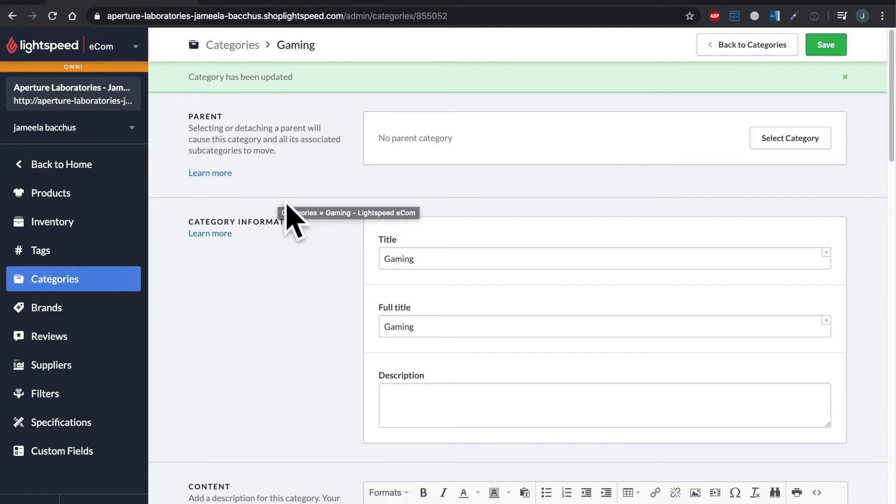
pyautogui.click(104, 298)
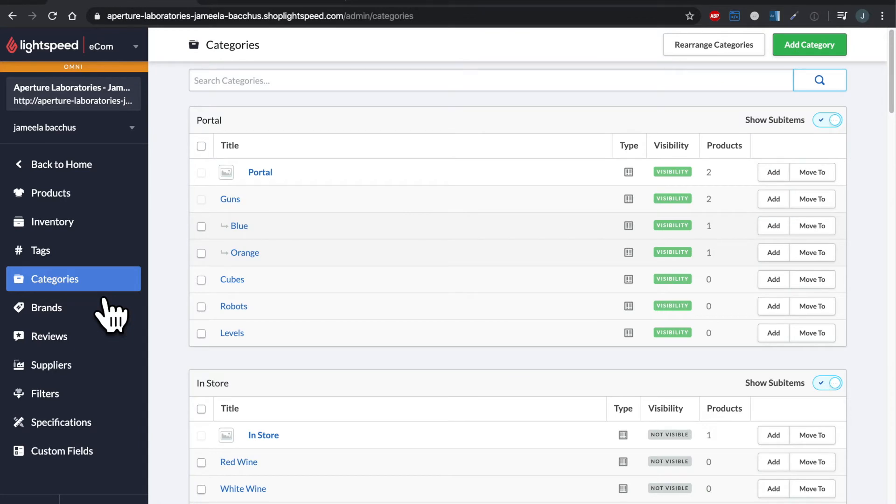
pyautogui.click(839, 51)
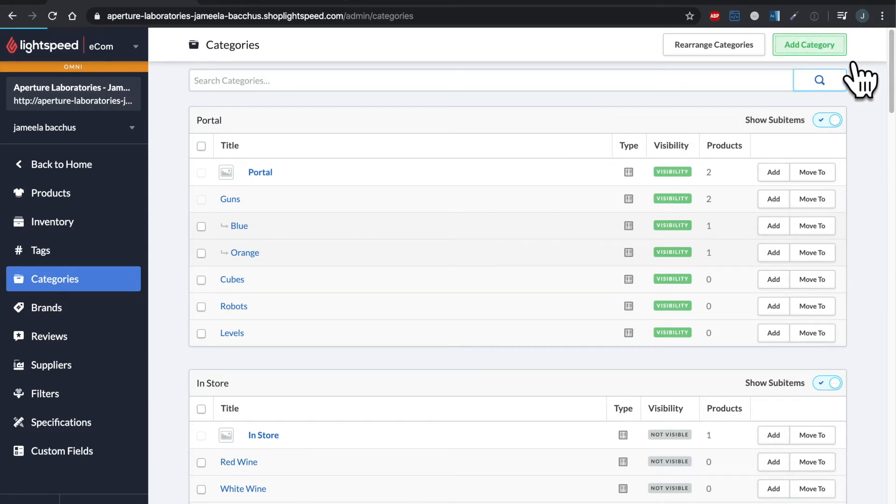
pyautogui.click(841, 53)
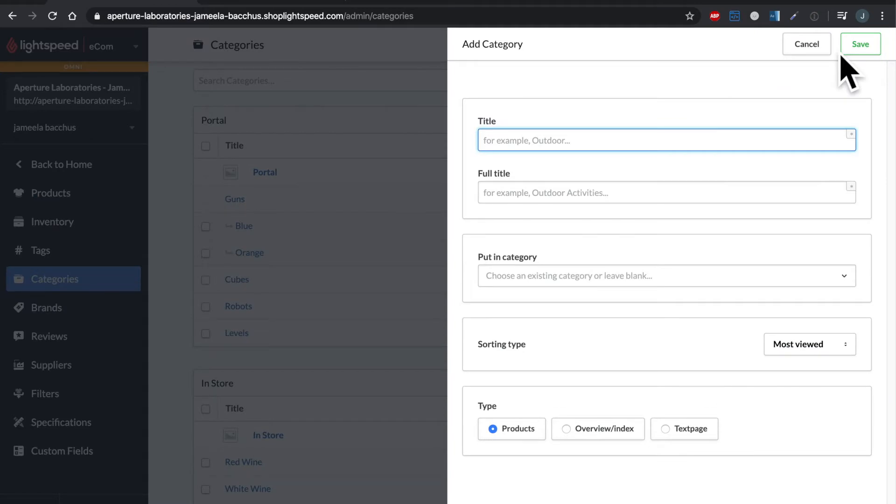
pyautogui.write('About US')
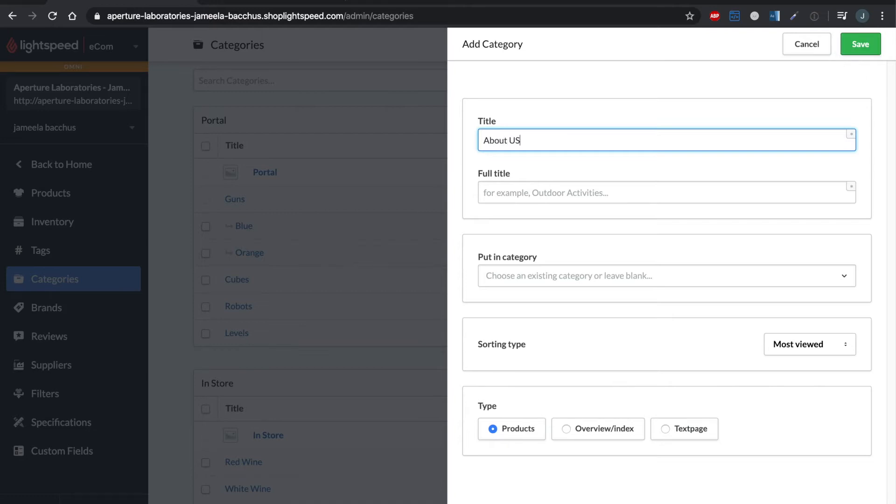
pyautogui.press('Tab')
pyautogui.write('Abou')
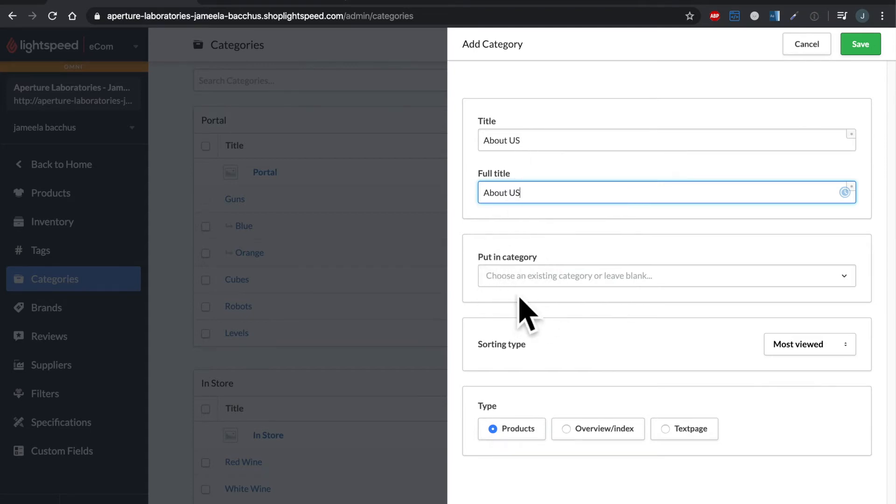
pyautogui.click(876, 51)
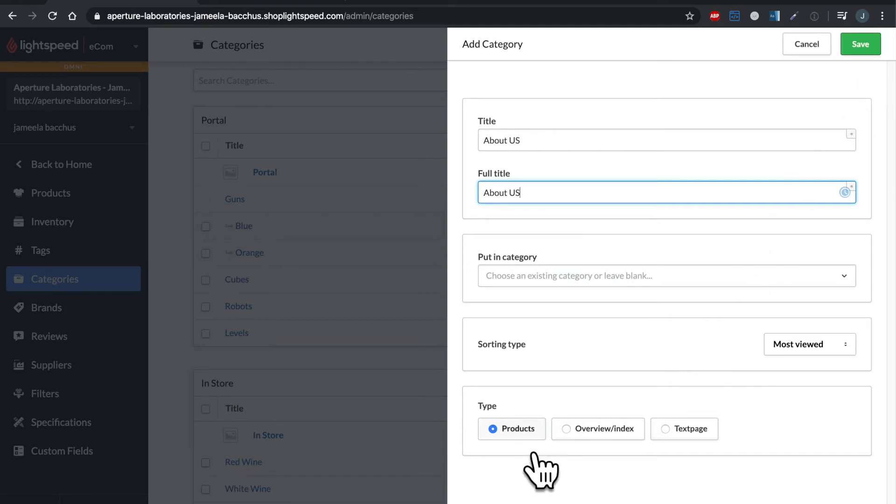
pyautogui.click(712, 436)
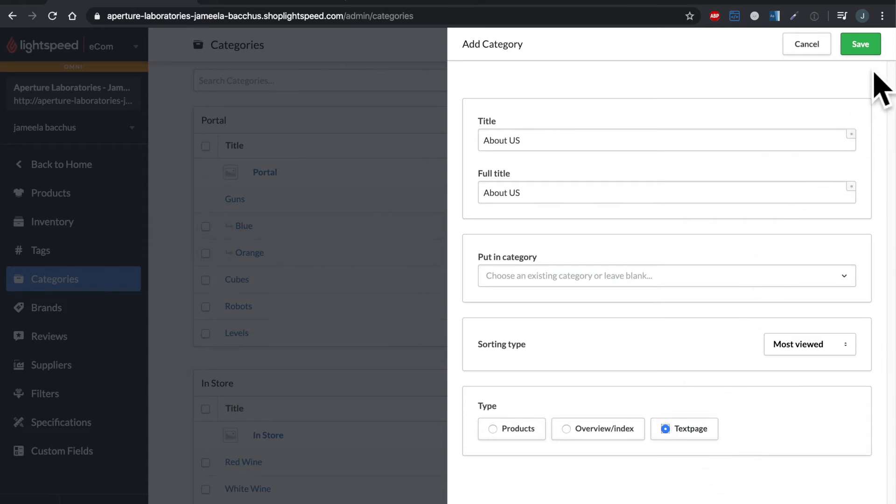
pyautogui.click(861, 44)
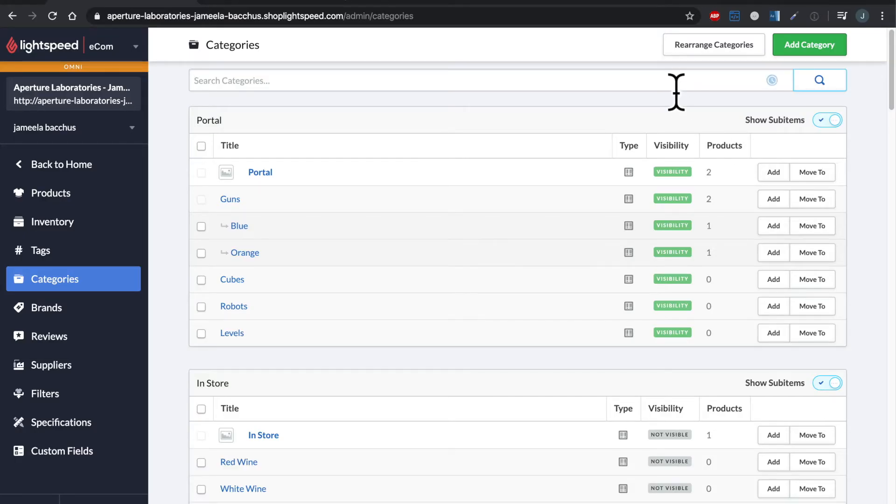
# Search the categories for "About us" and open the About US category at its content section.
pyautogui.write('About us')
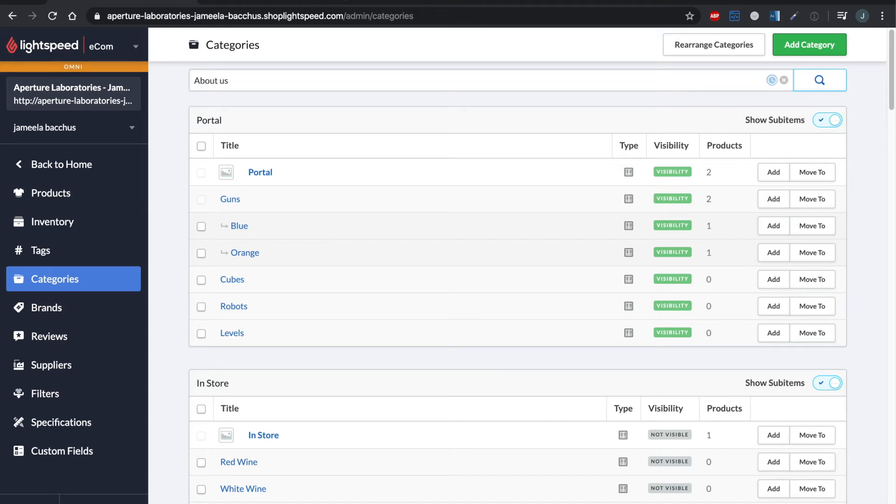
pyautogui.press('Return')
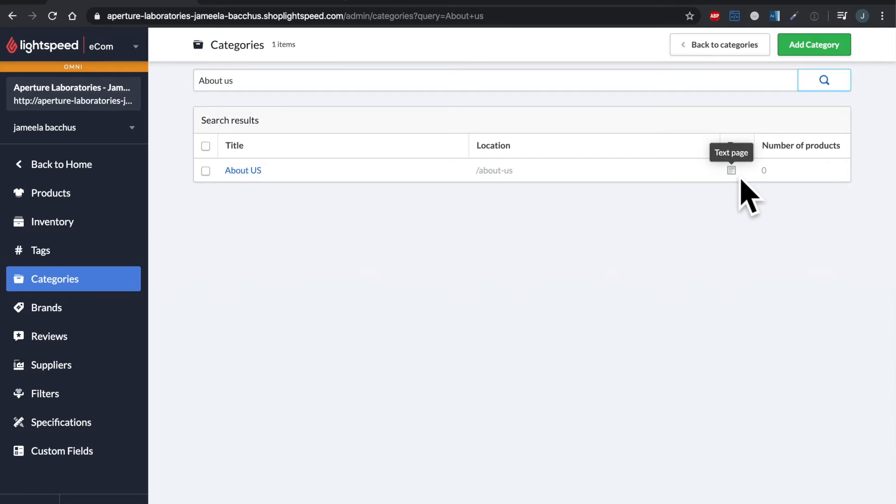
pyautogui.click(259, 174)
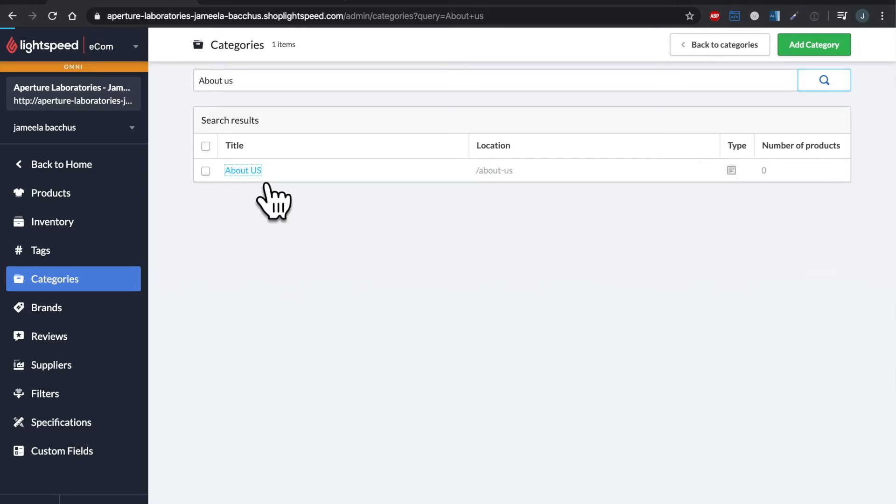
pyautogui.scroll(-1, 274, 248)
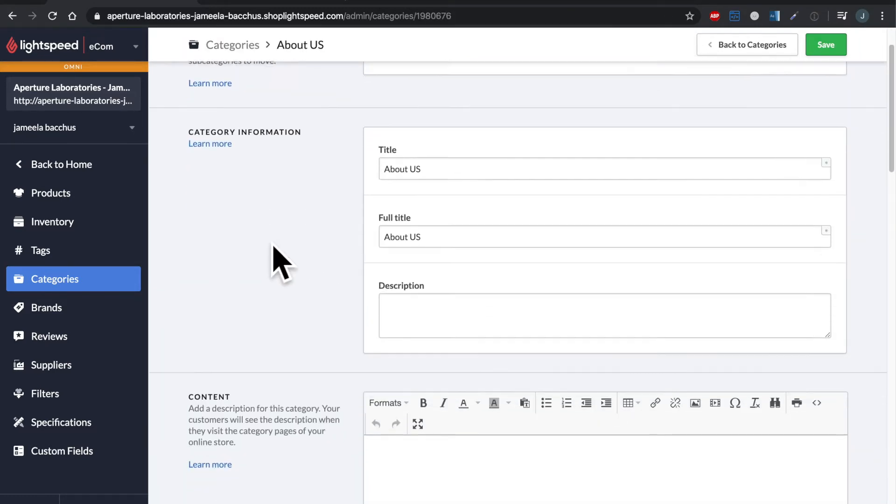
pyautogui.scroll(-4, 280, 262)
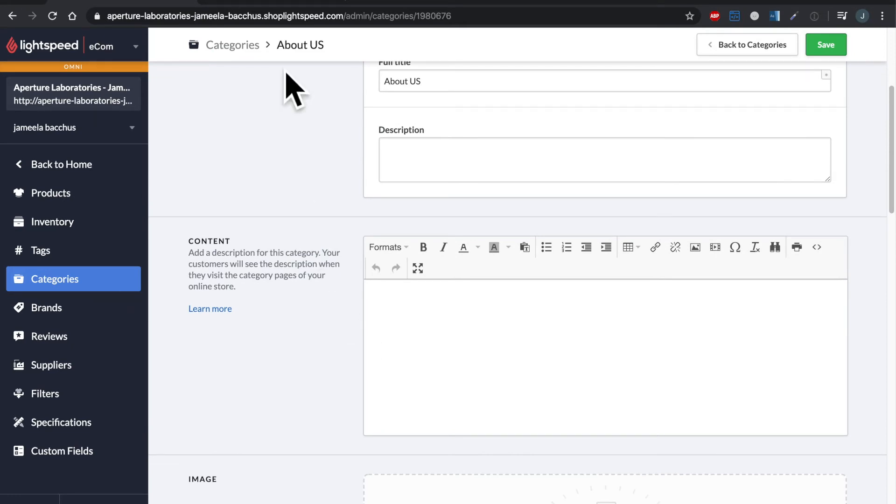
# Switch to the storefront home page and copy the welcome text, from the greeting through the in-store discount lines.
pyautogui.click(296, 2)
pyautogui.scroll(-7, 356, 236)
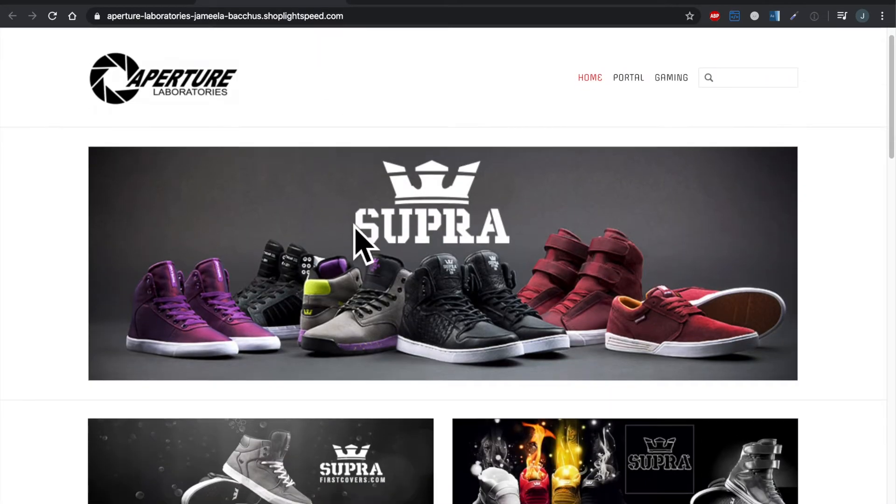
pyautogui.scroll(-2, 357, 236)
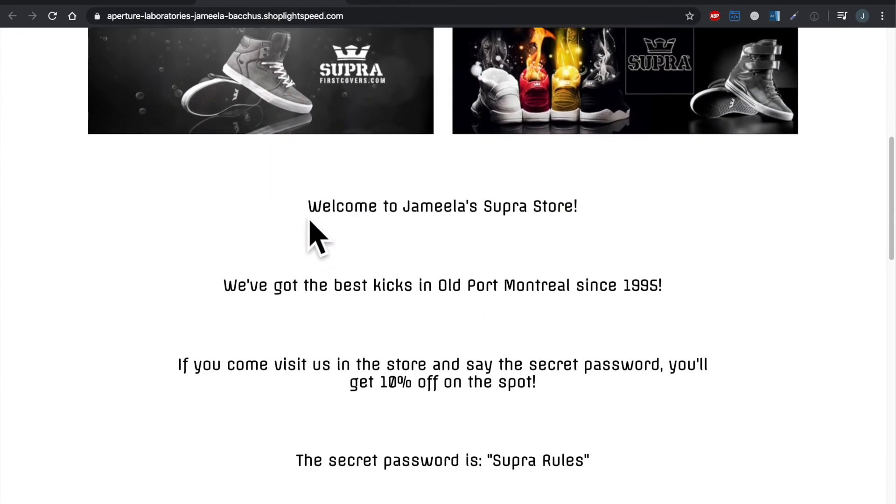
pyautogui.moveTo(310, 211); pyautogui.dragTo(613, 462)
pyautogui.hotkey('ctrl', 'c')
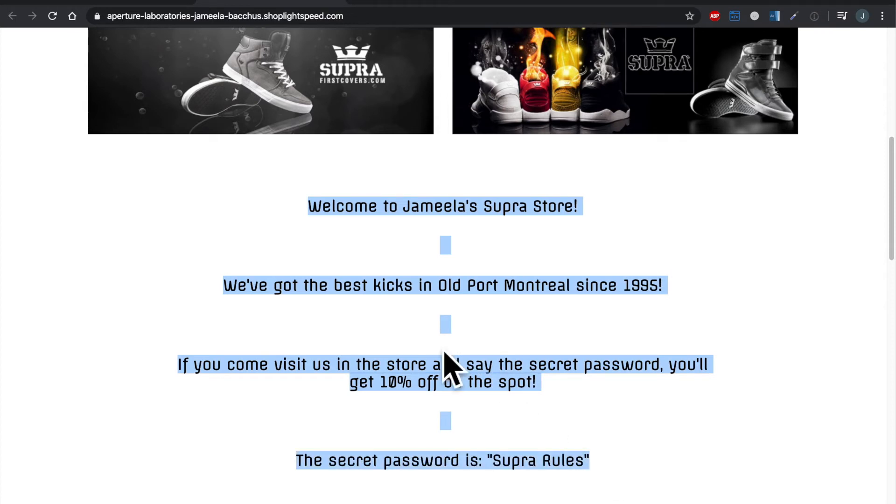
# Back in the store admin, paste the copied welcome text into the About US category's content.
pyautogui.click(151, 4)
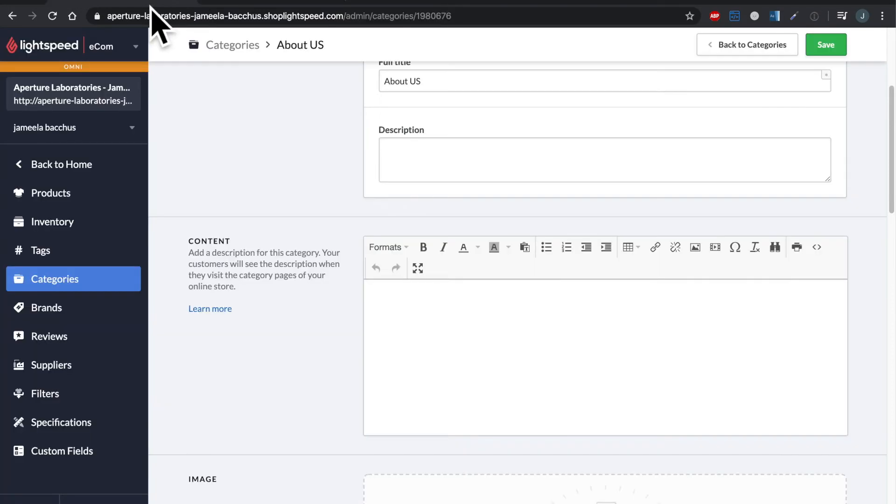
pyautogui.click(447, 316)
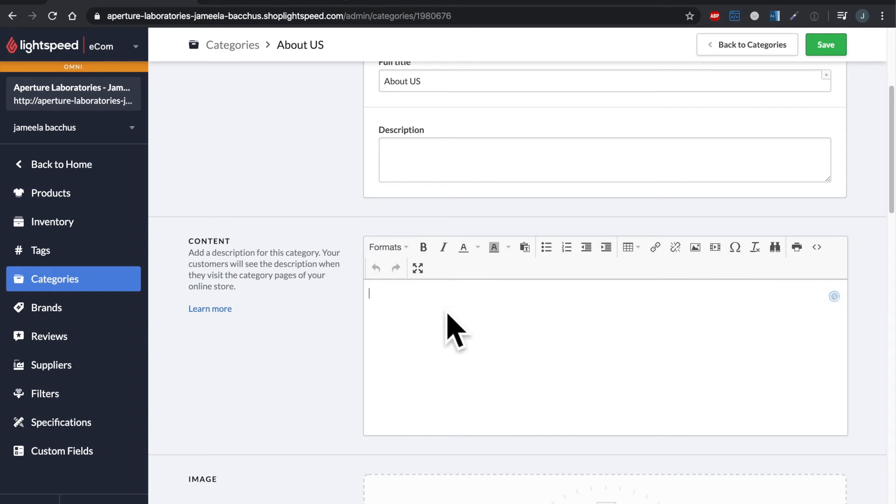
pyautogui.hotkey('ctrl', 'v')
# Format all of the About US content with a smaller heading style, center it and save the category.
pyautogui.hotkey('ctrl', 'a')
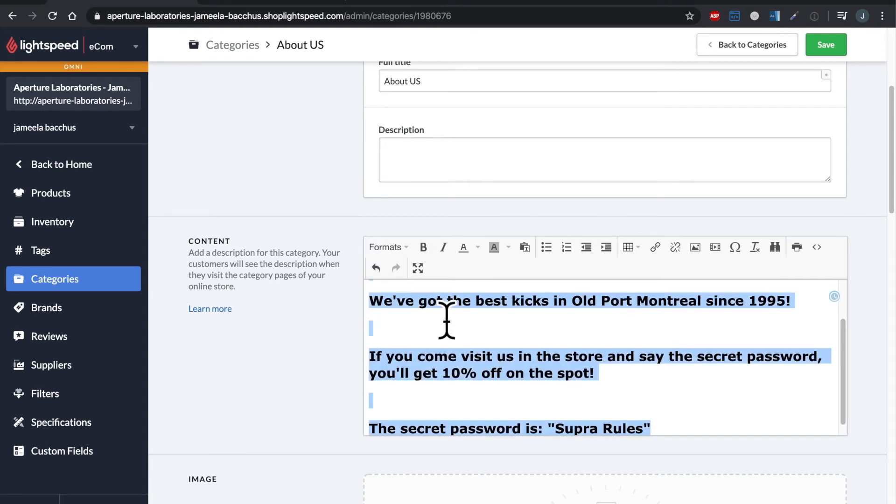
pyautogui.click(396, 247)
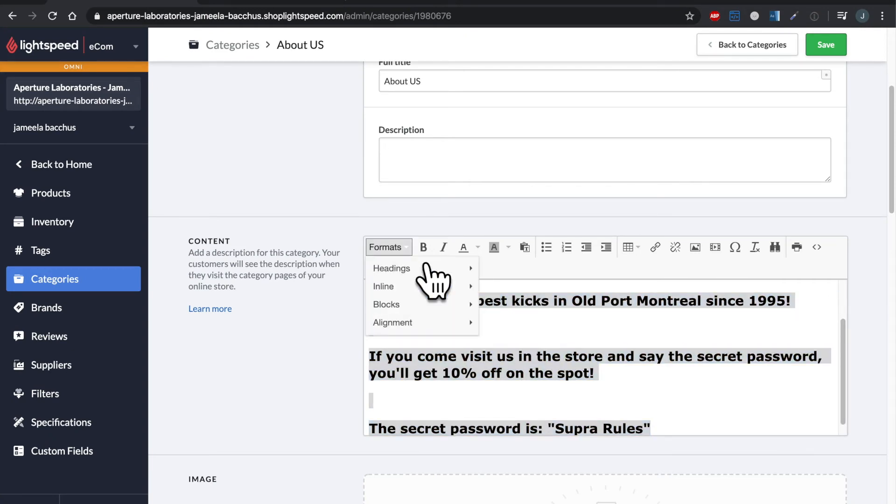
pyautogui.moveTo(430, 279)
pyautogui.click(532, 322)
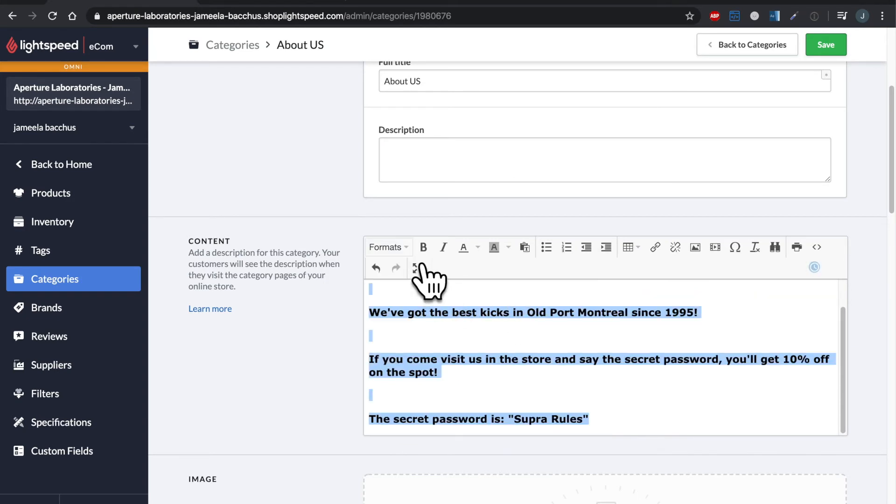
pyautogui.click(395, 247)
pyautogui.moveTo(442, 324)
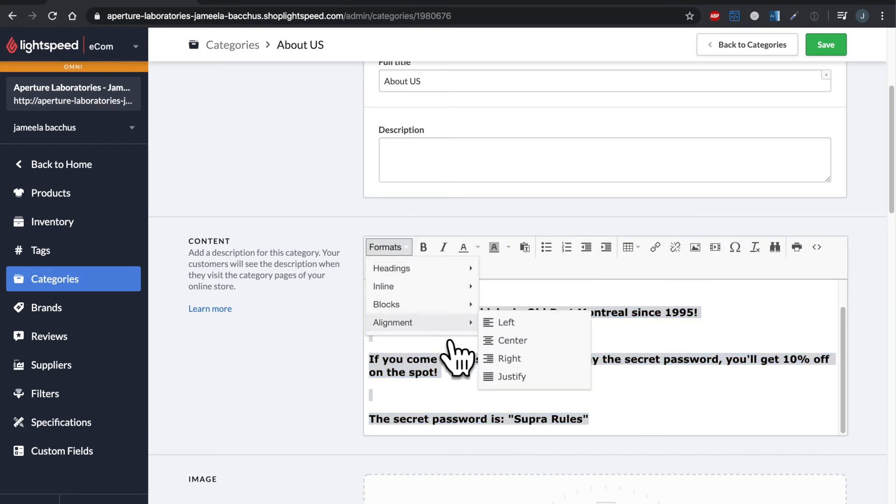
pyautogui.click(551, 343)
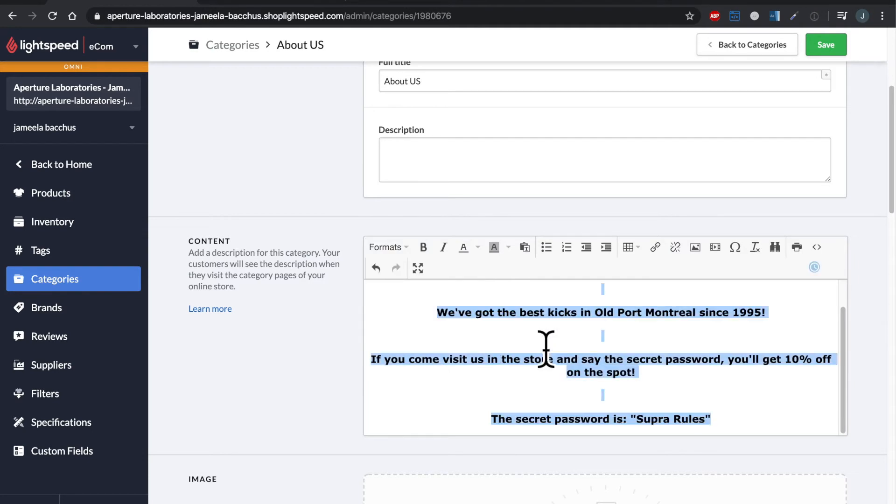
pyautogui.click(824, 45)
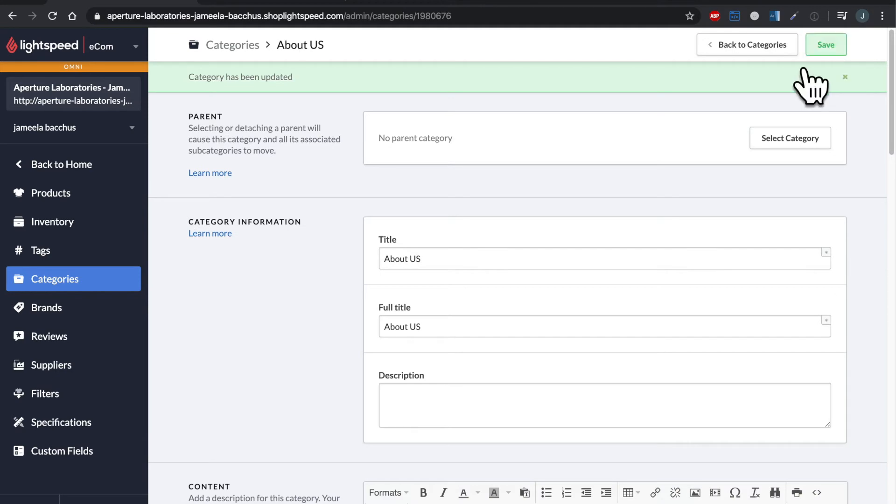
# Reload the storefront home page and open the About US page from the navigation to examine its content.
pyautogui.click(287, 2)
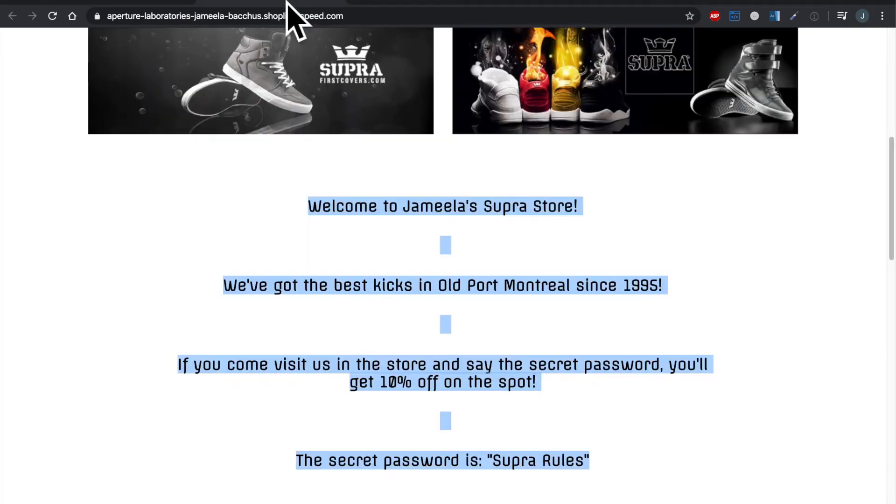
pyautogui.press('super+r')
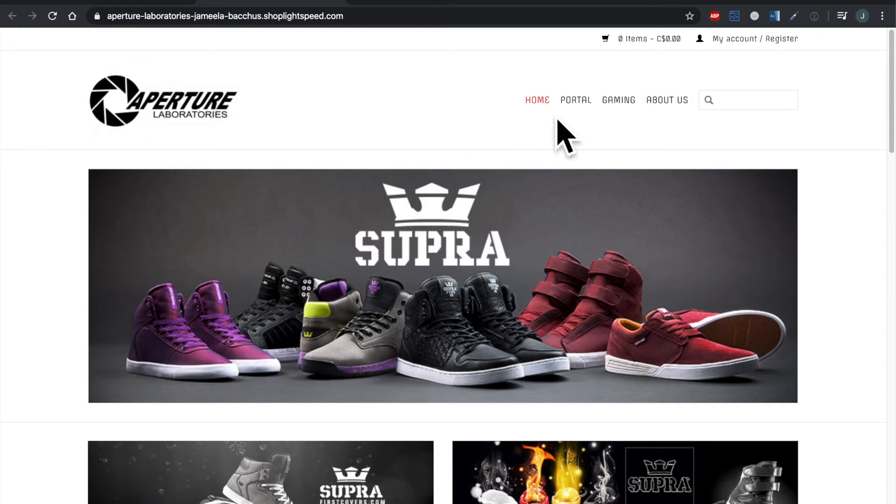
pyautogui.click(689, 120)
pyautogui.scroll(-3, 504, 216)
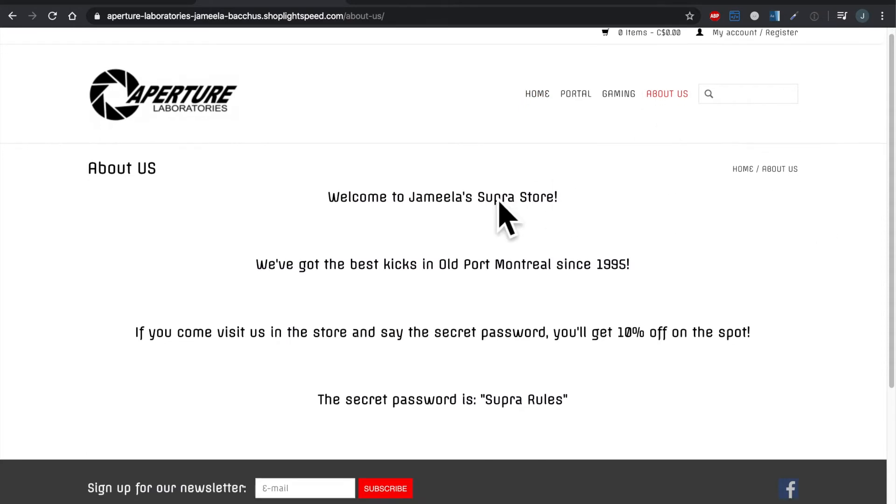
pyautogui.scroll(3, 504, 216)
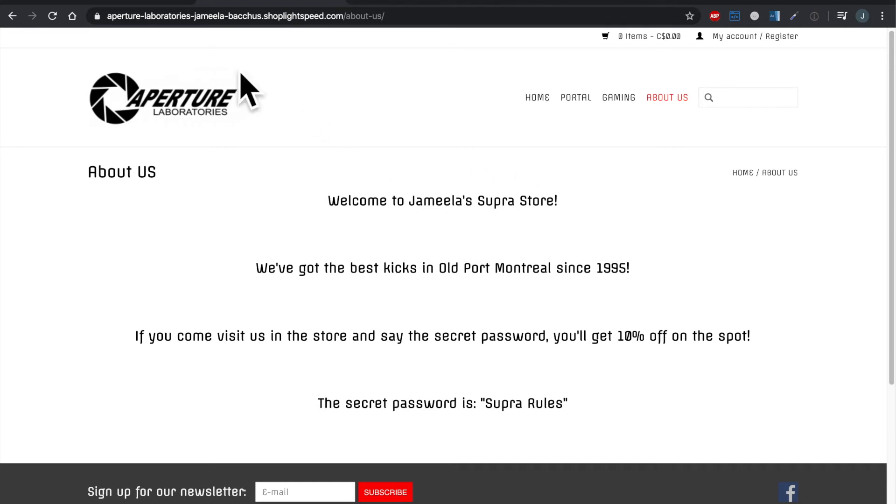
# Return to the admin category list and hide the subitems of Portal, In Store, Gaming and Clothing.
pyautogui.click(146, 3)
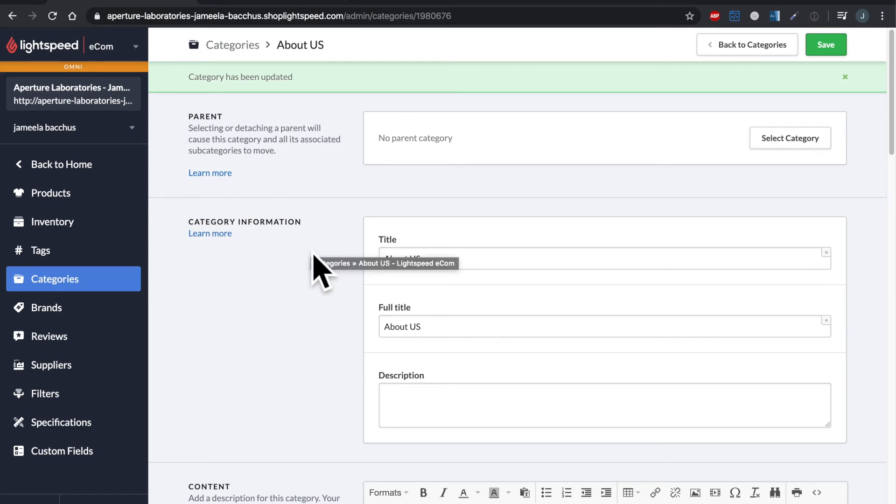
pyautogui.click(146, 291)
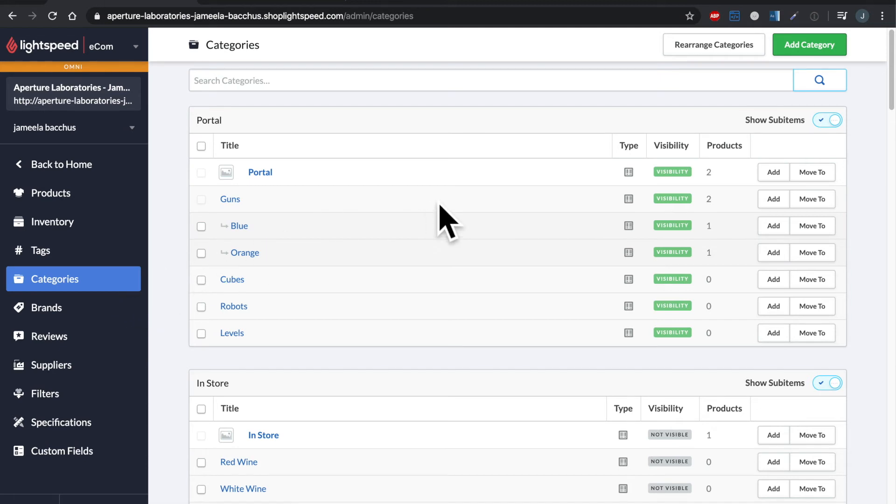
pyautogui.click(838, 139)
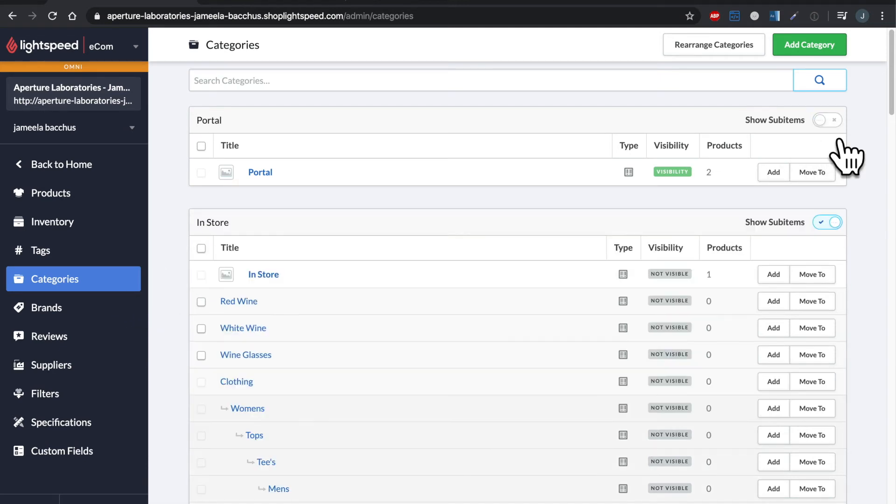
pyautogui.click(829, 222)
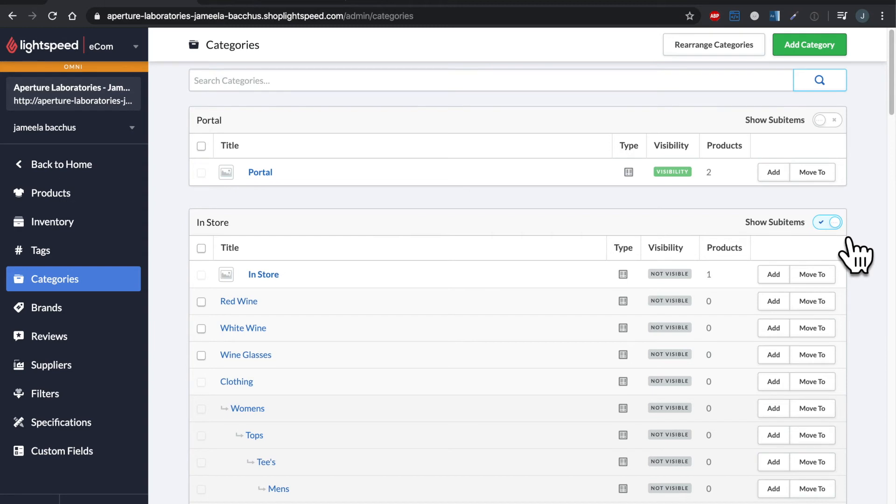
pyautogui.click(855, 344)
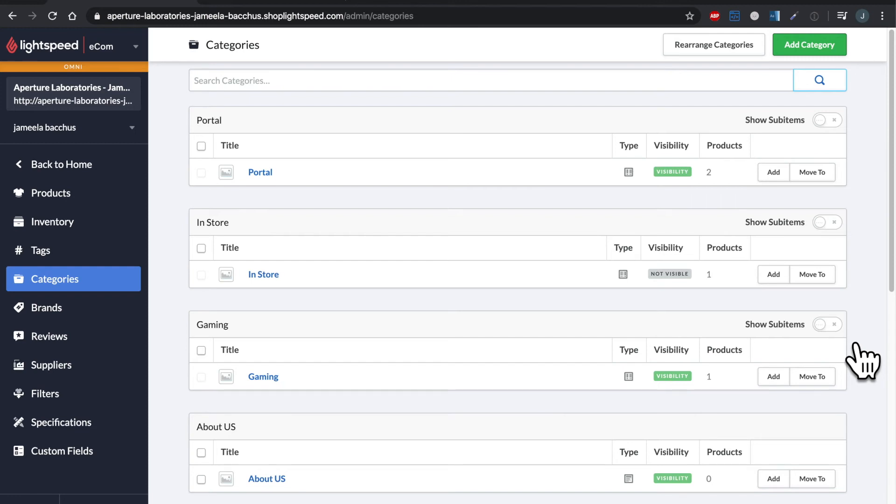
pyautogui.scroll(-4, 861, 149)
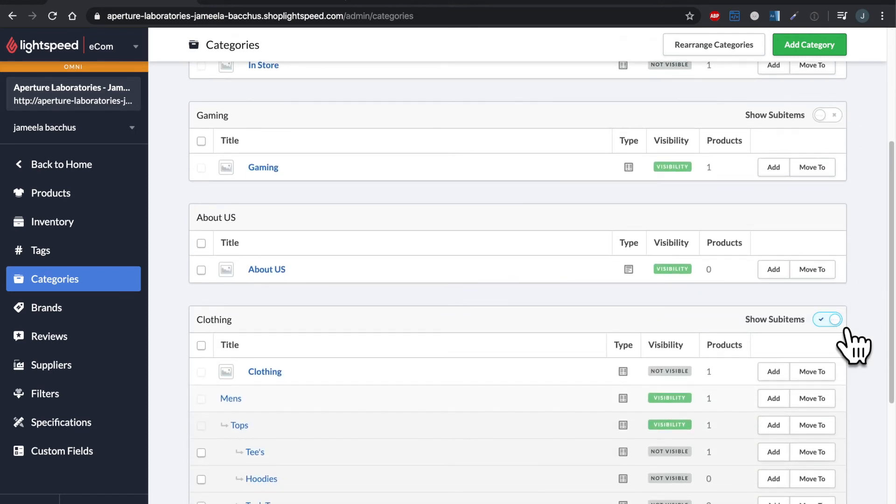
pyautogui.click(835, 320)
pyautogui.scroll(3, 862, 296)
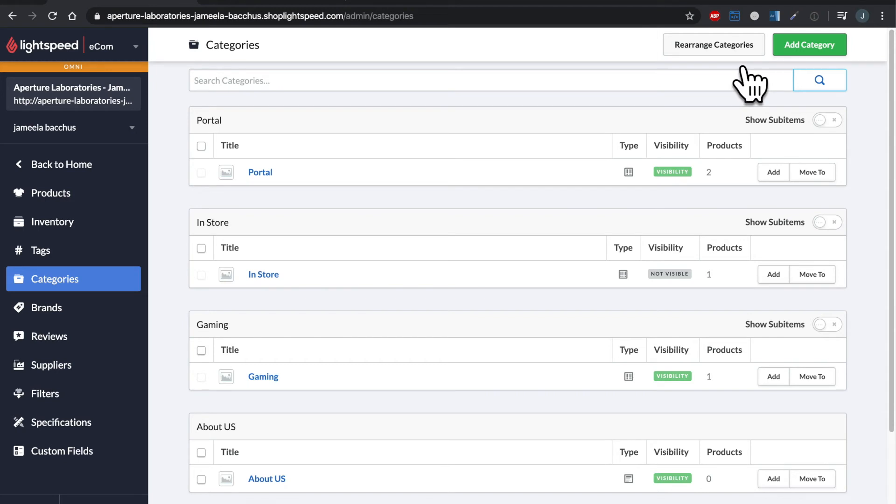
# Rearrange the categories, hiding subitems as needed, so About US comes first above Portal, and finish rearranging.
pyautogui.click(741, 51)
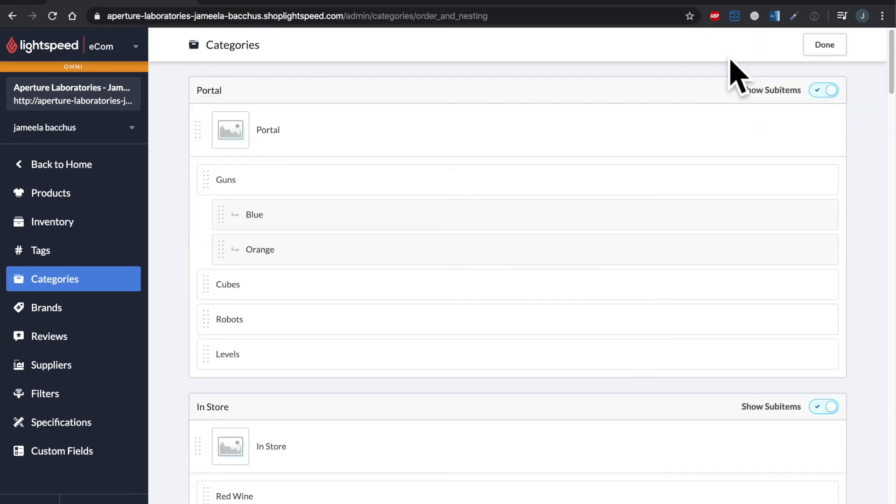
pyautogui.click(835, 98)
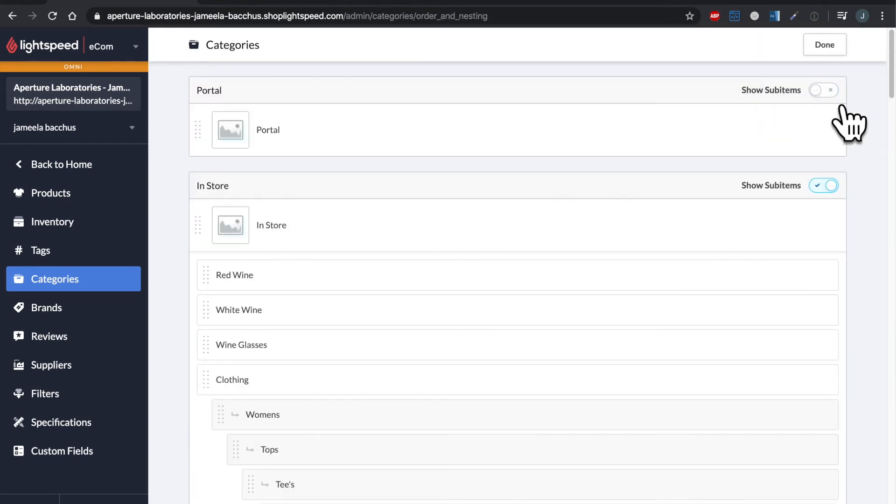
pyautogui.click(850, 197)
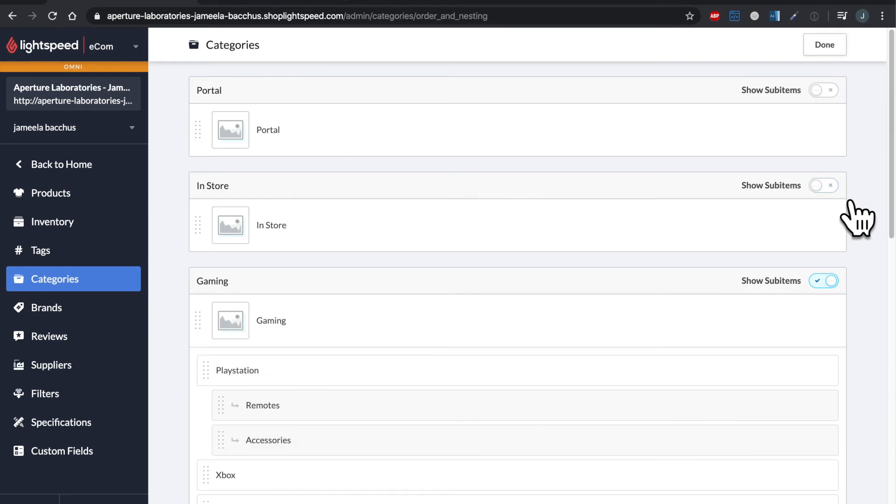
pyautogui.click(850, 289)
pyautogui.click(847, 380)
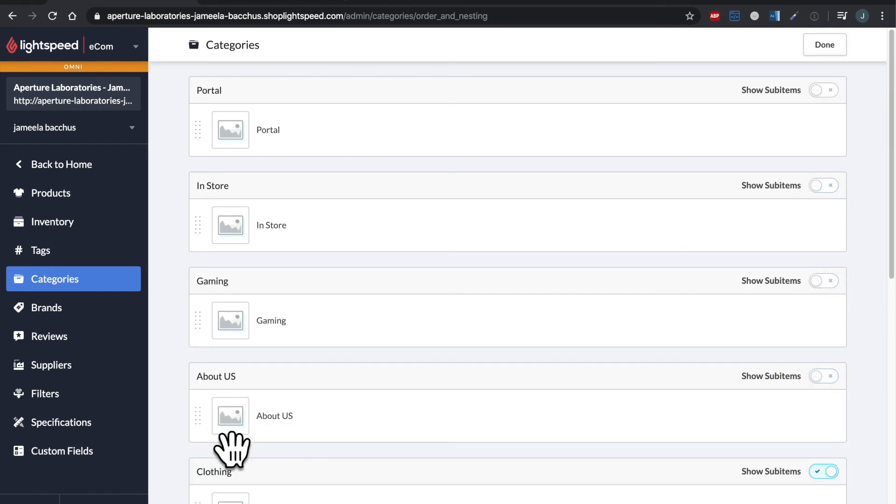
pyautogui.moveTo(224, 436); pyautogui.dragTo(190, 110)
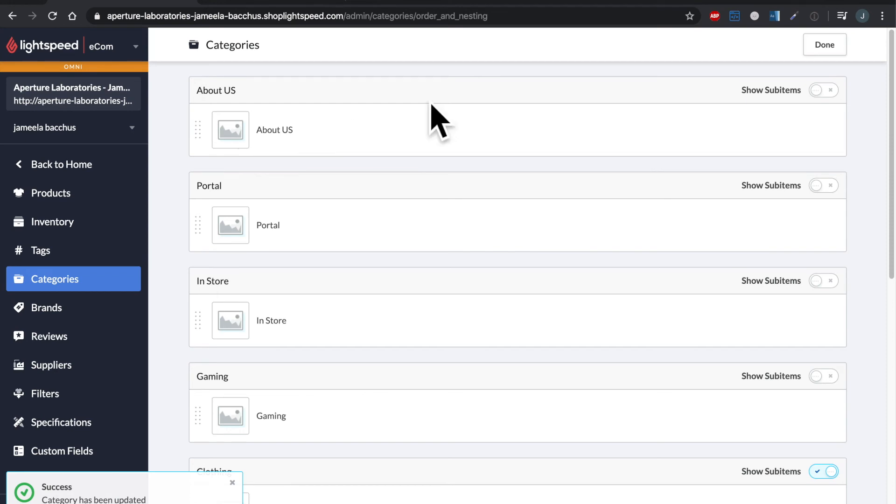
pyautogui.click(843, 52)
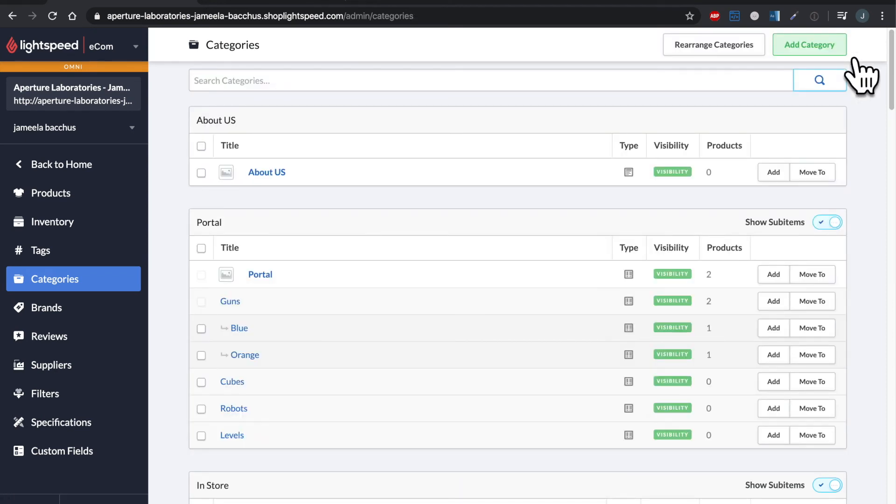
# Check the navigation order and subcategories on the storefront's Home, Portal and Gaming pages, then return to the store admin.
pyautogui.click(314, 3)
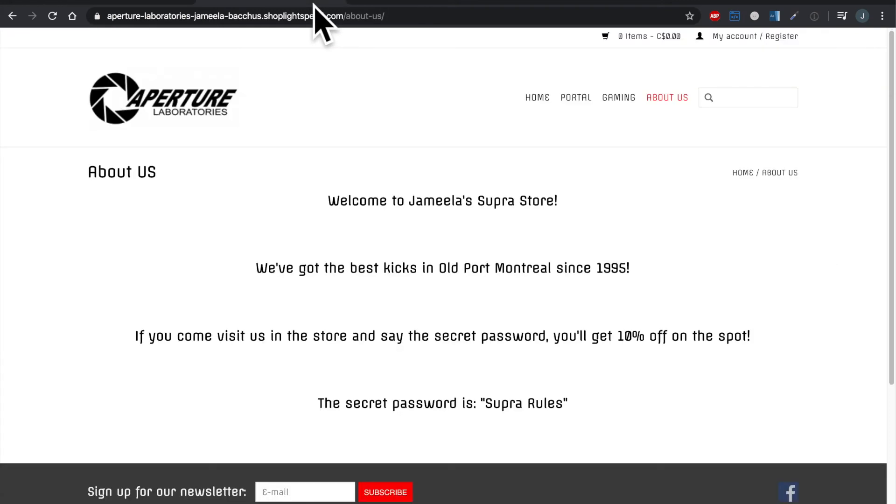
pyautogui.click(551, 114)
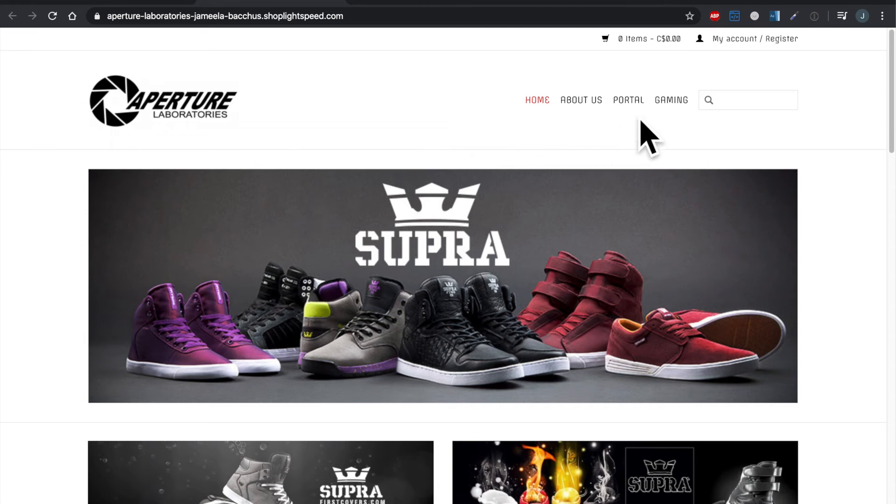
pyautogui.moveTo(631, 105)
pyautogui.click(654, 121)
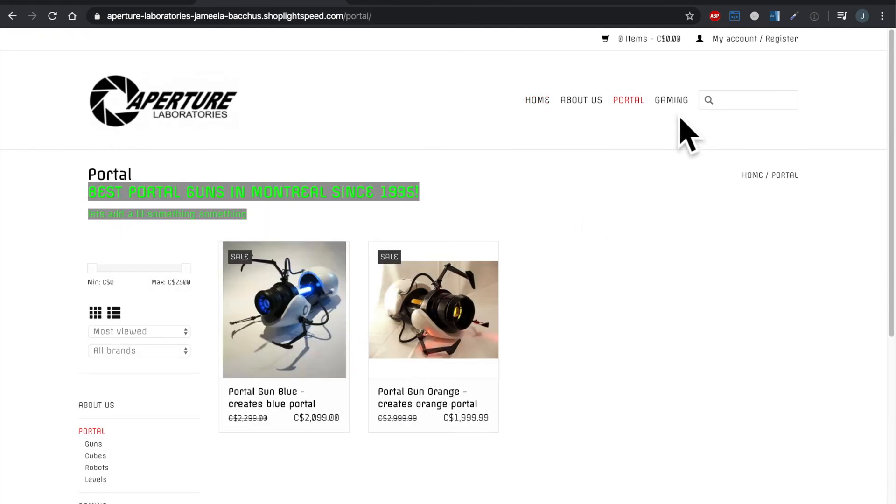
pyautogui.click(674, 103)
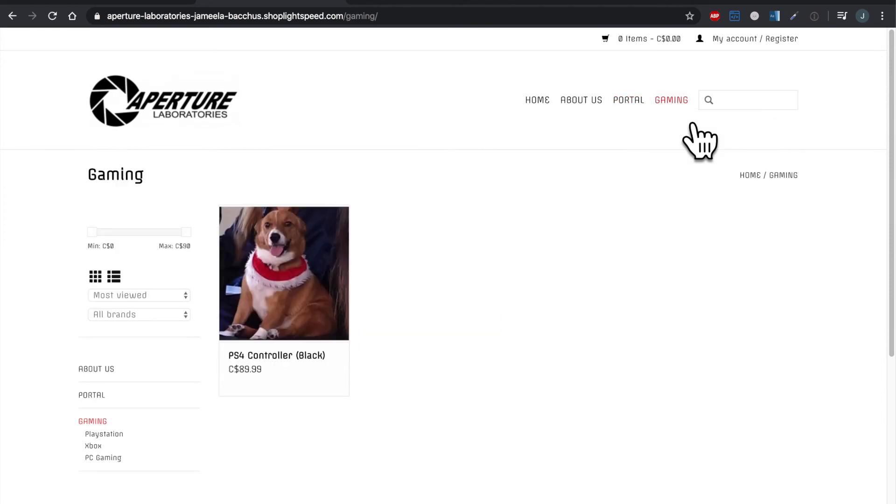
pyautogui.moveTo(690, 112)
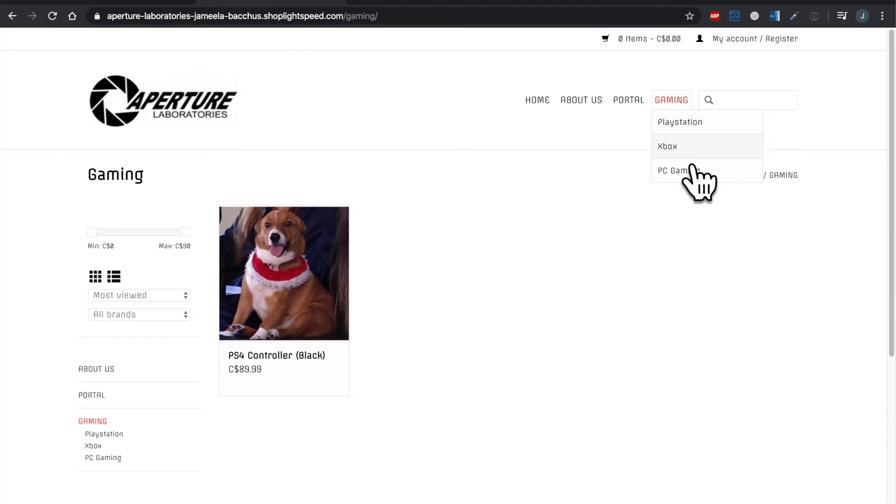
pyautogui.moveTo(654, 115)
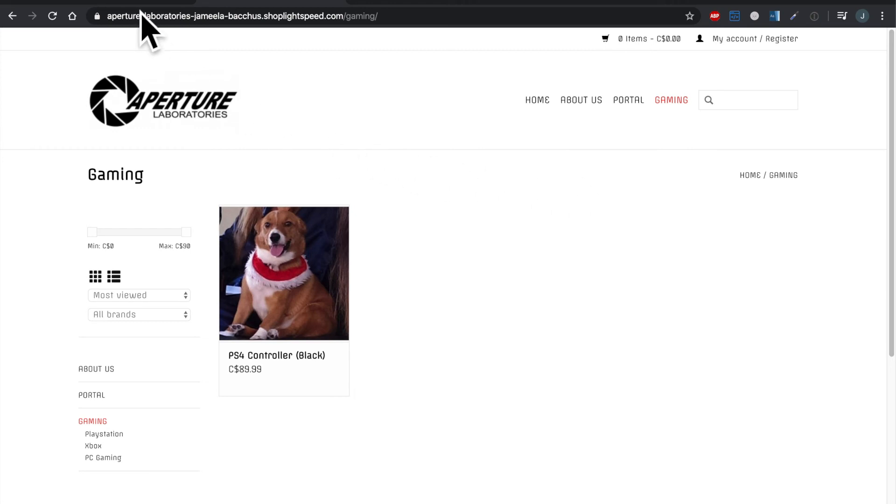
pyautogui.click(140, 4)
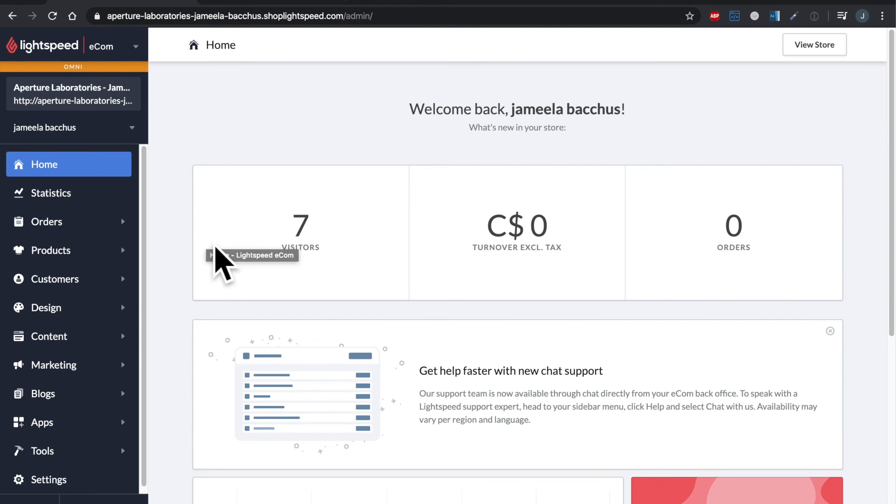
# Add a top-level product category with both title and full title "for sale", and save it.
pyautogui.click(124, 262)
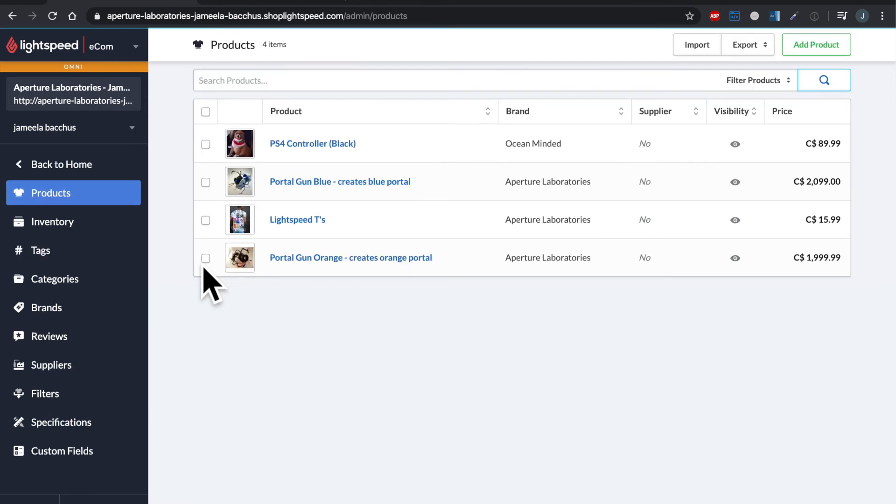
pyautogui.click(127, 290)
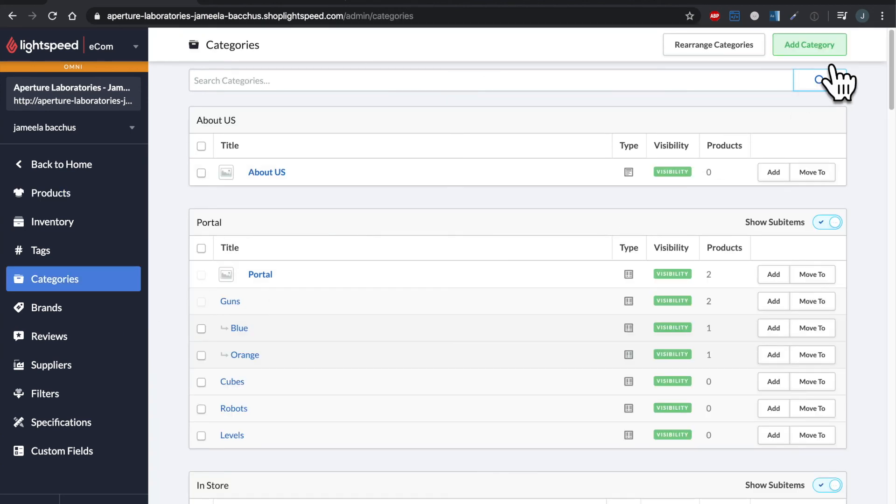
pyautogui.click(820, 51)
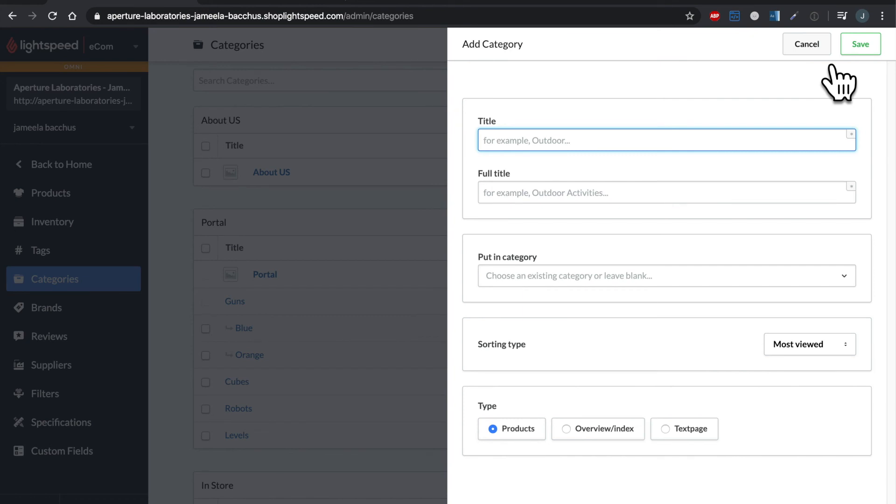
pyautogui.write('for sale')
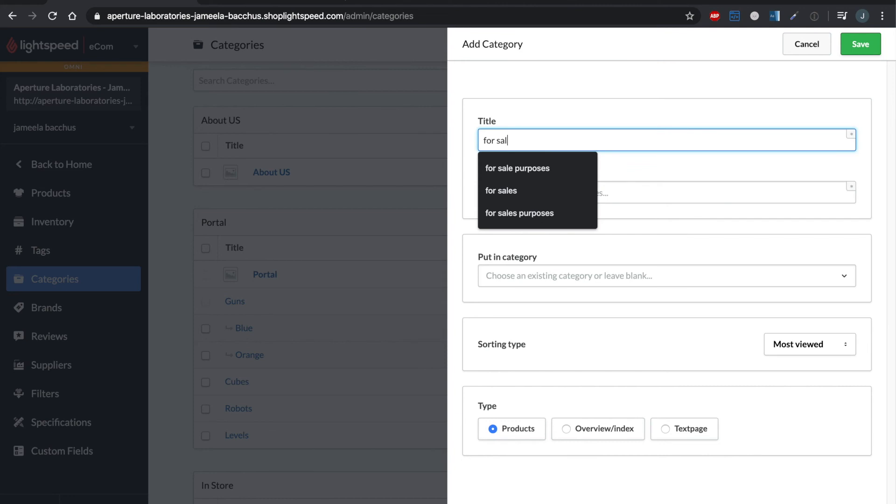
pyautogui.hotkey('ctrl', 'a')
pyautogui.hotkey('ctrl', 'c')
pyautogui.press('Tab')
pyautogui.hotkey('ctrl', 'v')
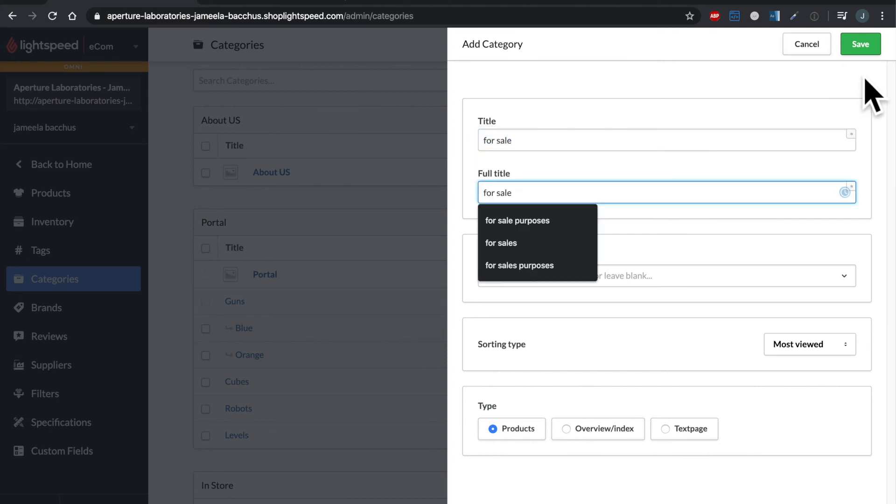
pyautogui.click(719, 225)
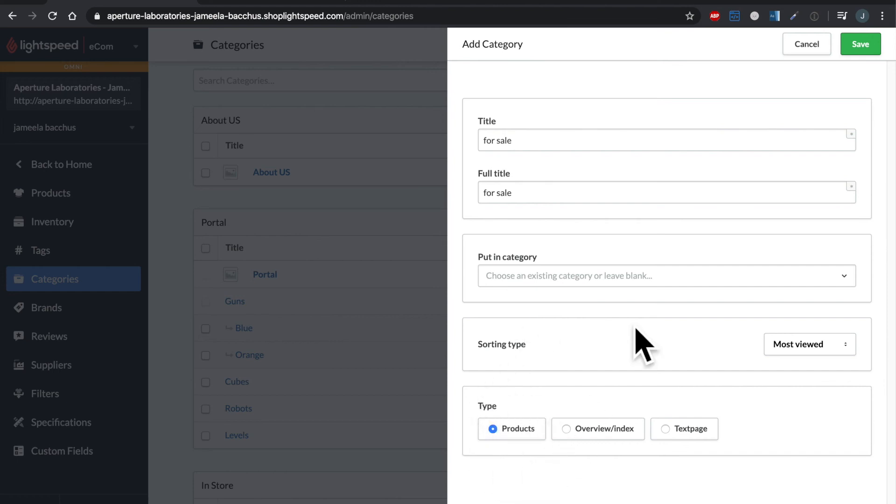
pyautogui.click(869, 46)
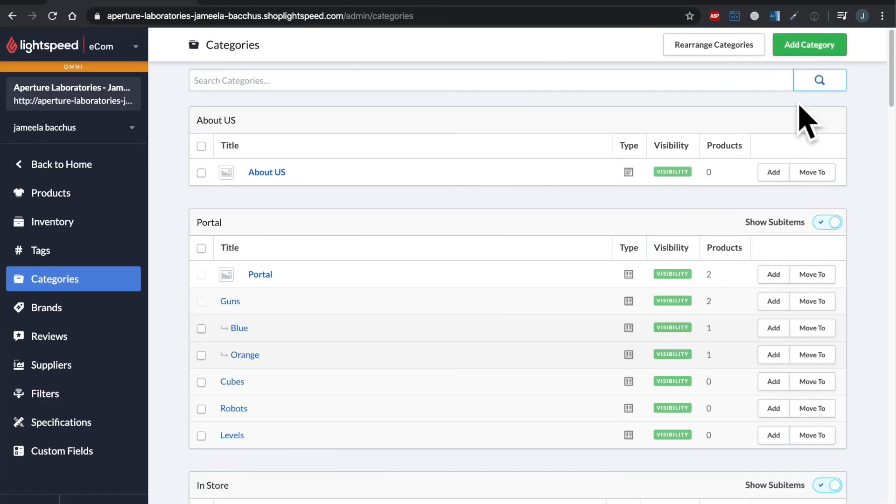
# Add Portal Gun Orange and PS4 Controller (Black) to the for sale category's products and save the category.
pyautogui.scroll(-20, 806, 120)
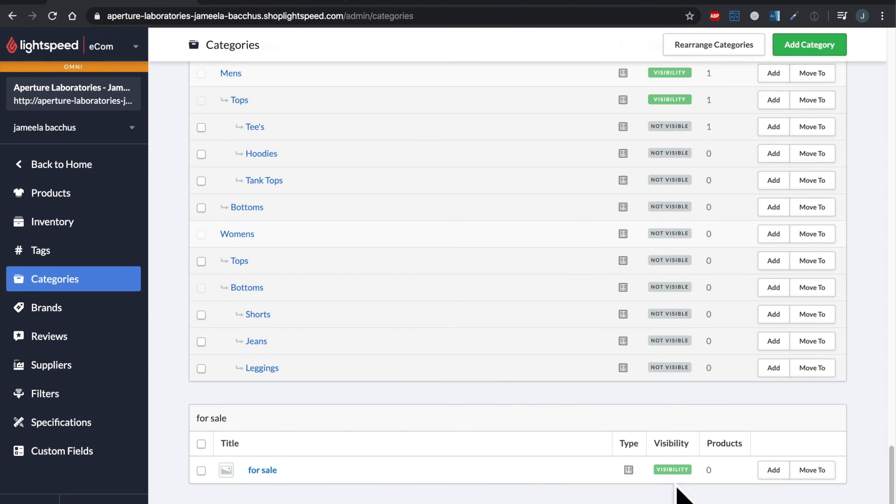
pyautogui.click(271, 471)
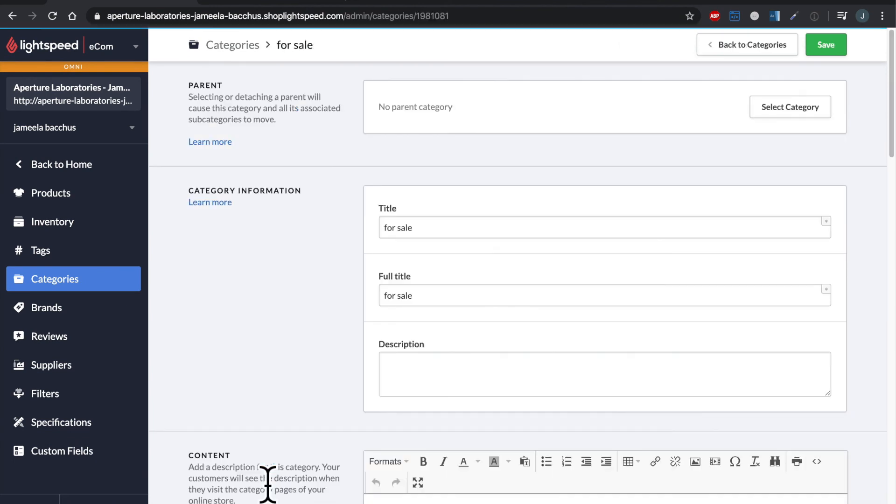
pyautogui.scroll(-13, 312, 410)
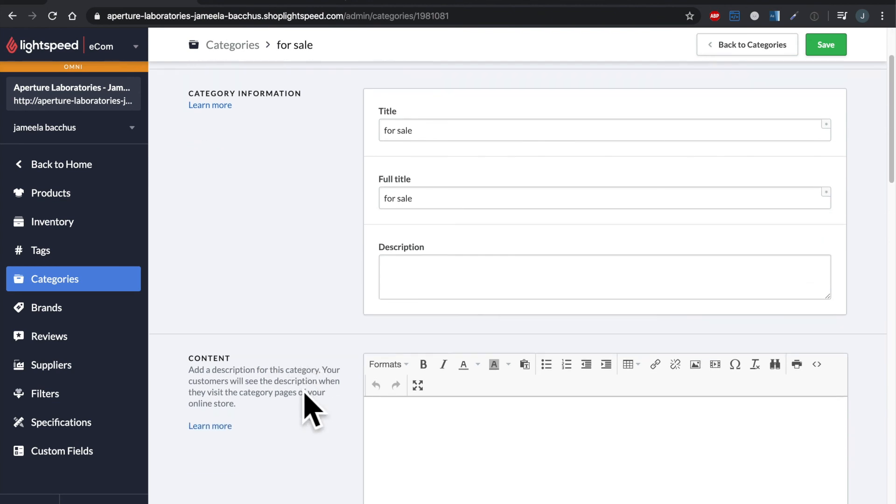
pyautogui.scroll(-9, 312, 411)
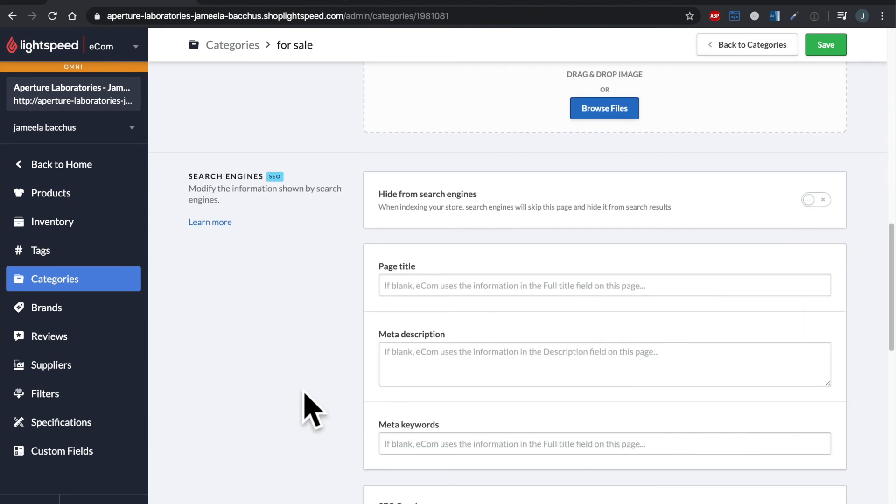
pyautogui.scroll(-1, 304, 400)
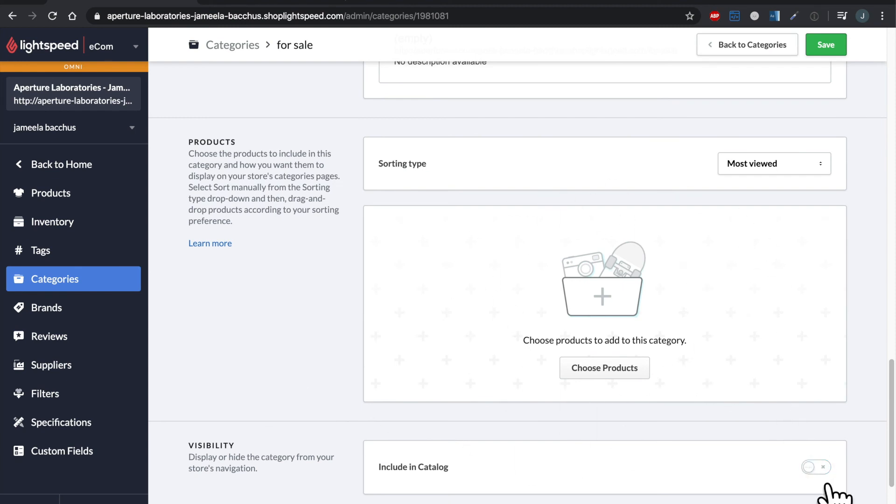
pyautogui.click(642, 374)
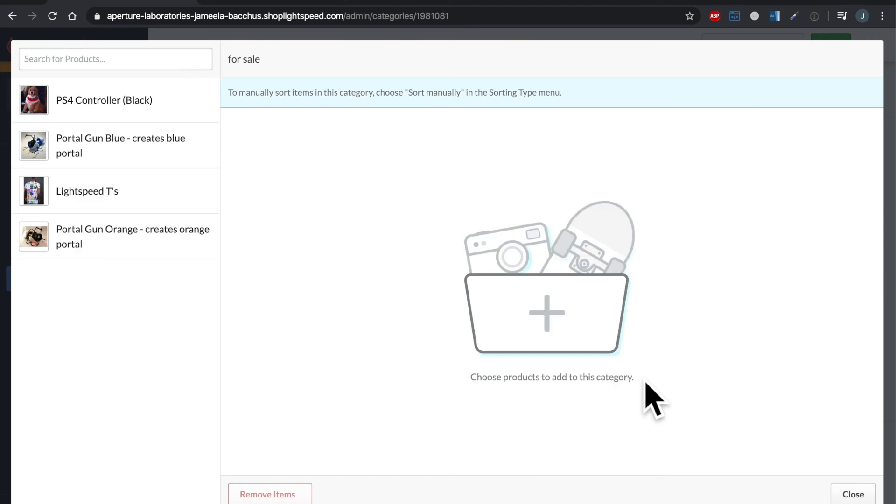
pyautogui.click(225, 249)
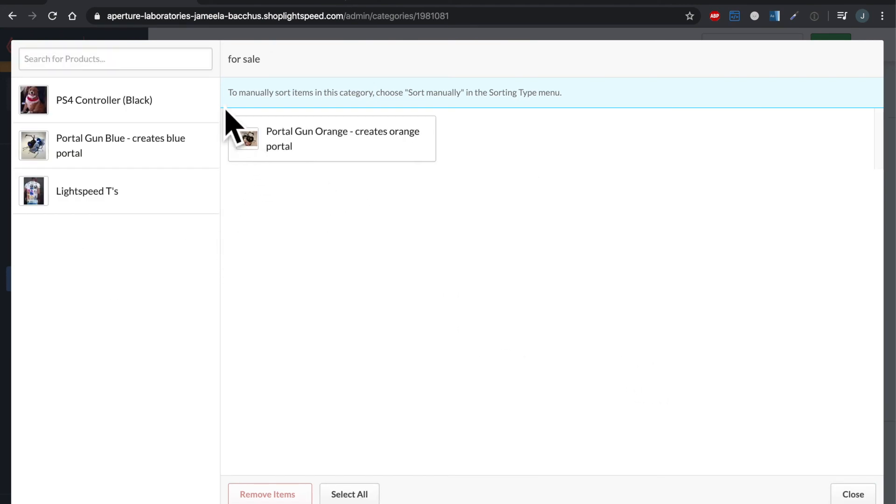
pyautogui.click(205, 99)
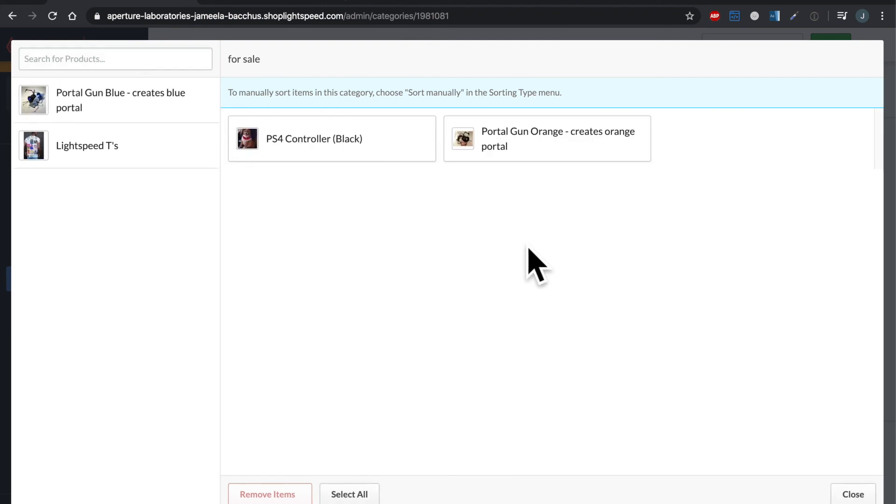
pyautogui.click(858, 495)
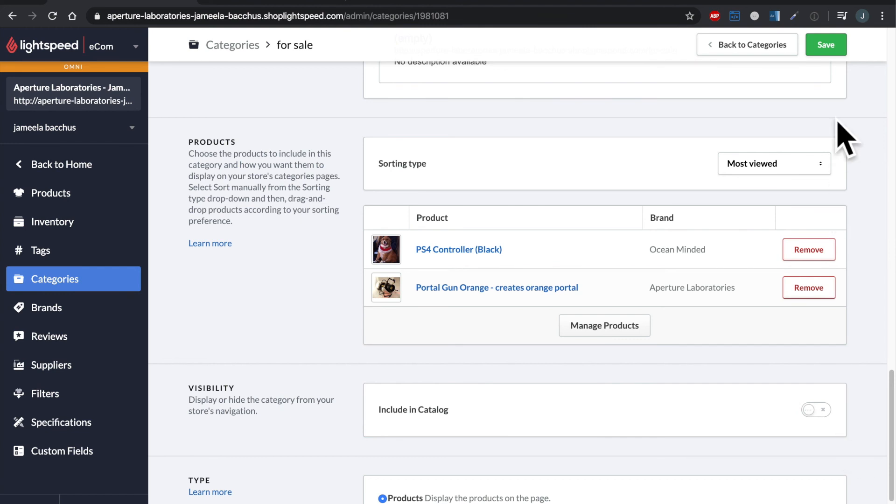
pyautogui.click(838, 51)
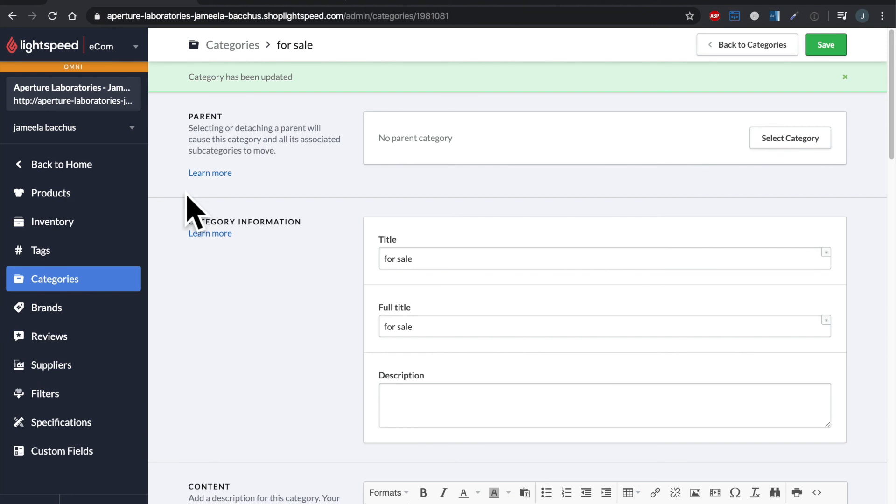
# Leave the product categories and open the store's marketing discount rules.
pyautogui.click(140, 180)
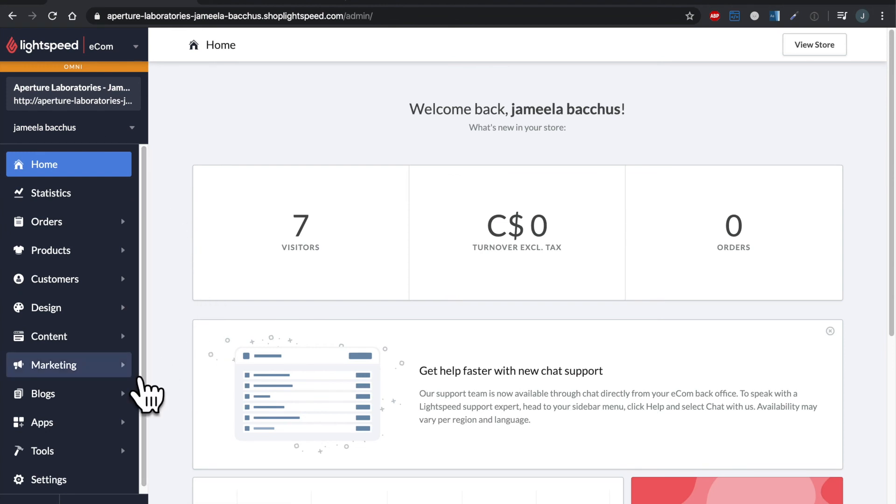
pyautogui.click(140, 375)
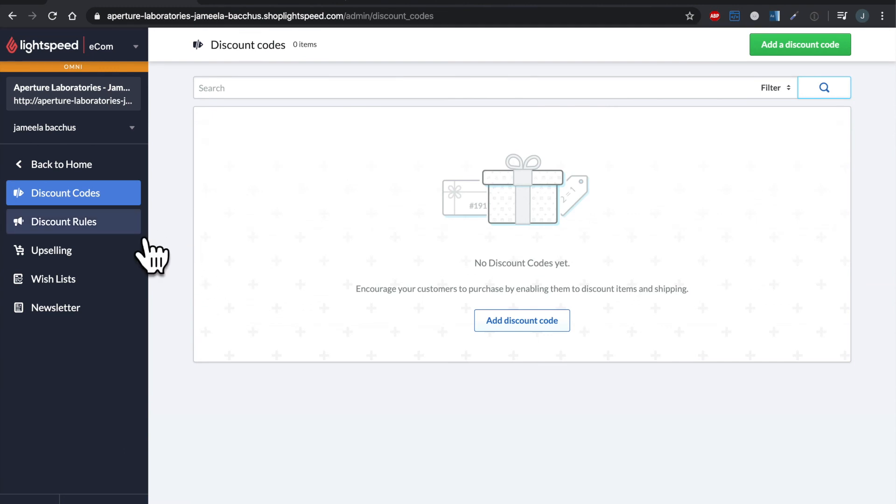
pyautogui.click(144, 233)
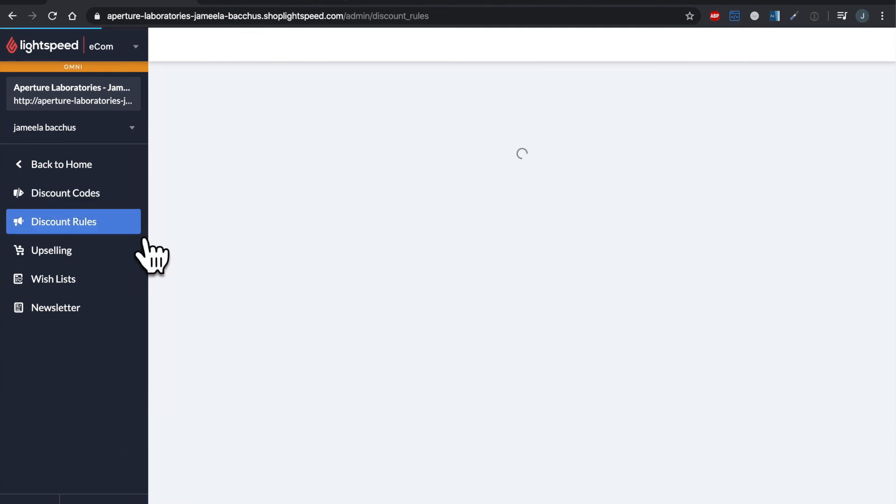